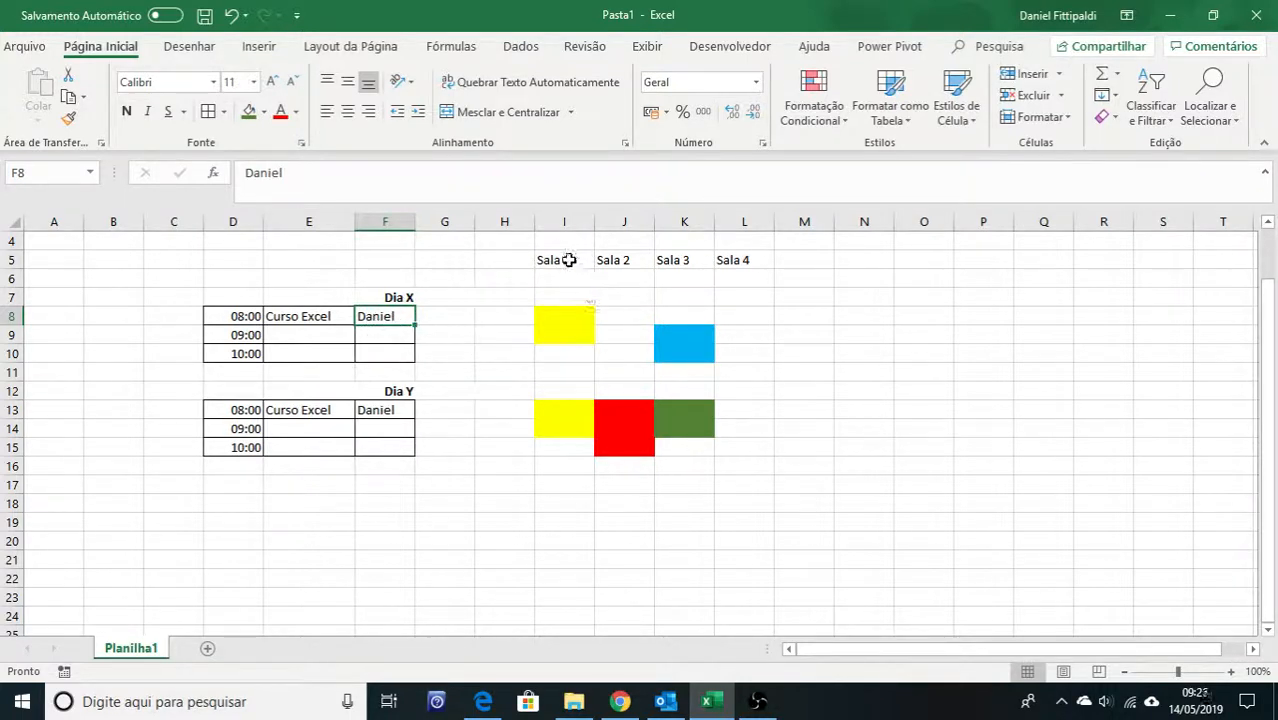
Examine the Sala 1 to Sala 4 headings, the Dia X and Dia Y schedules, and the coloured blocks beside them
drag(568, 260, 738, 265)
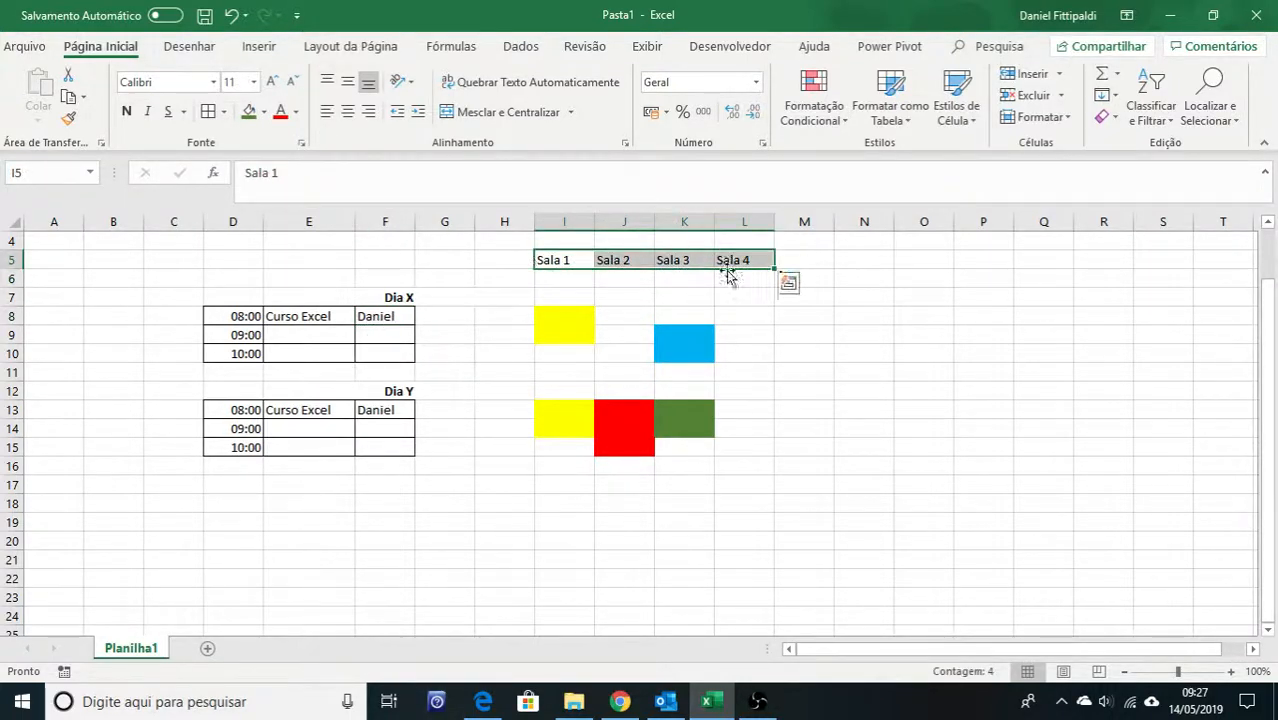
click(379, 300)
click(399, 390)
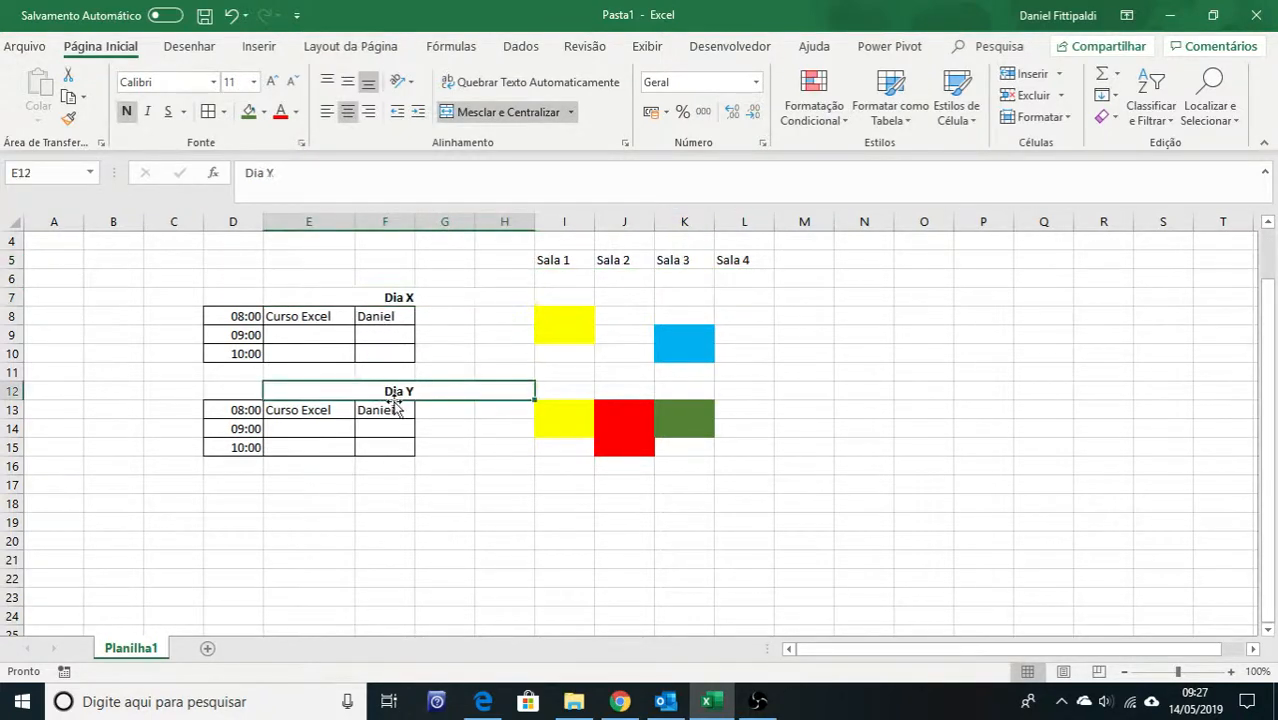
click(400, 298)
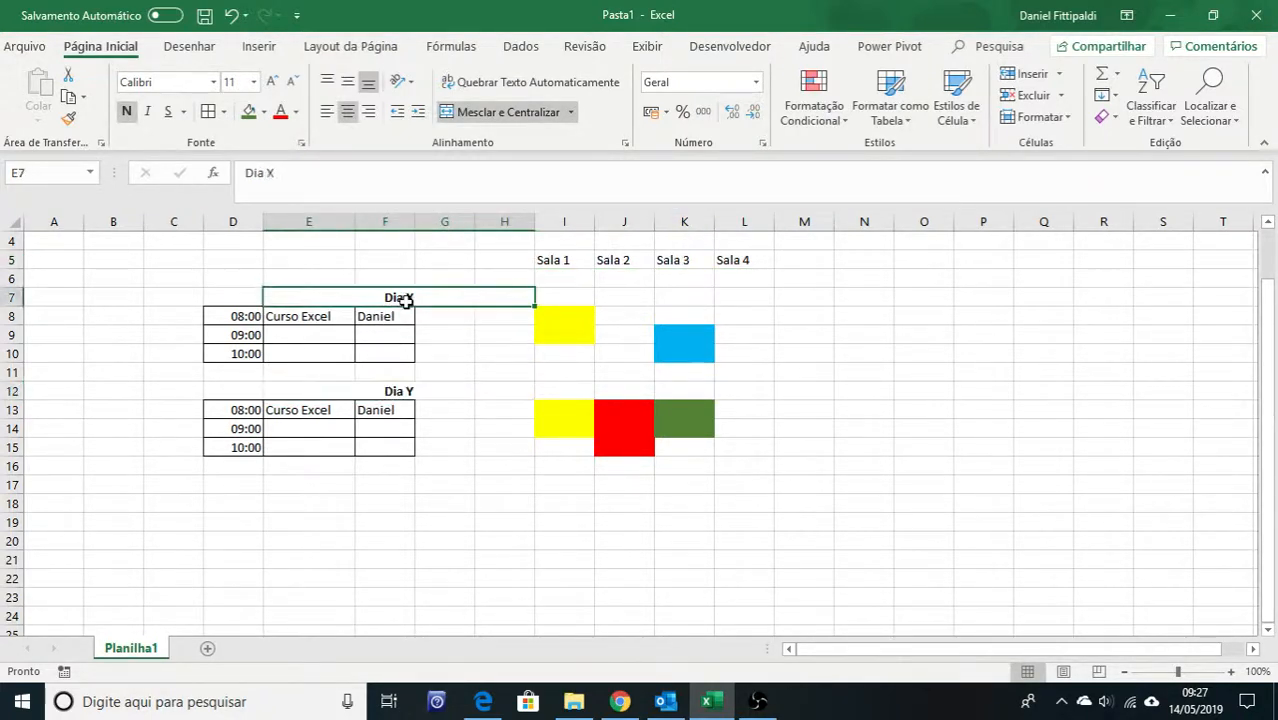
click(405, 393)
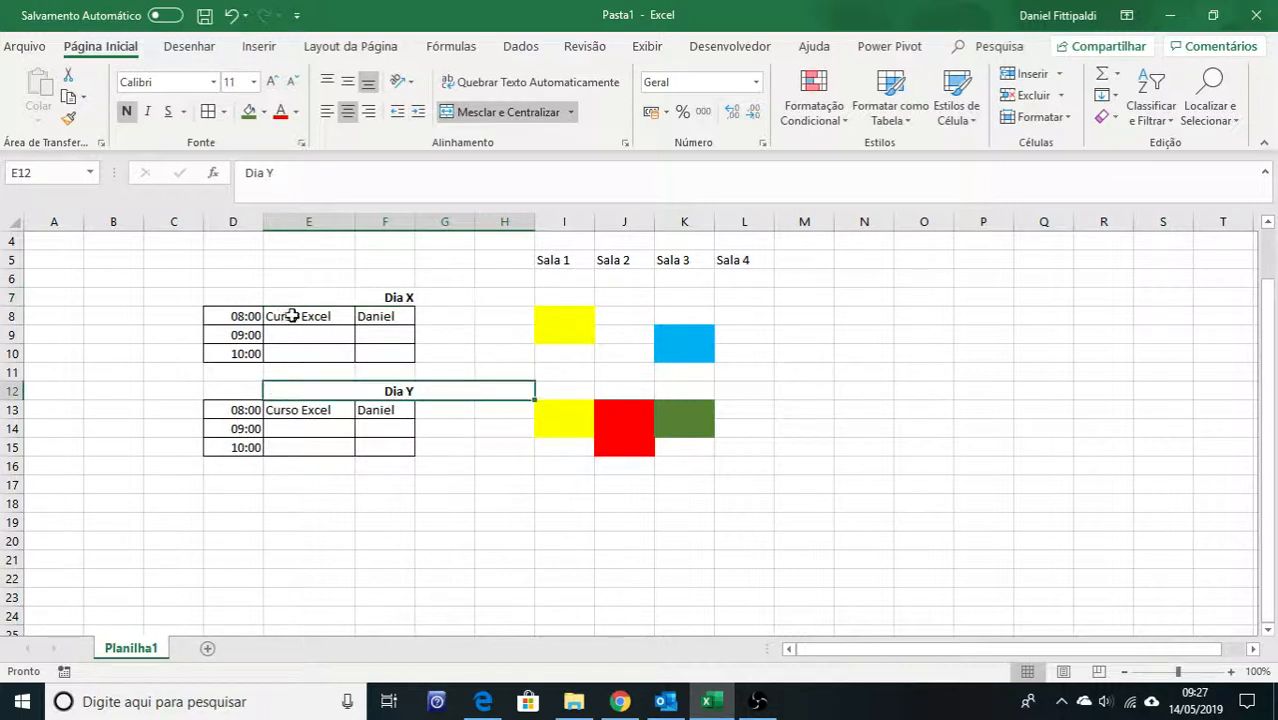
drag(291, 316, 365, 345)
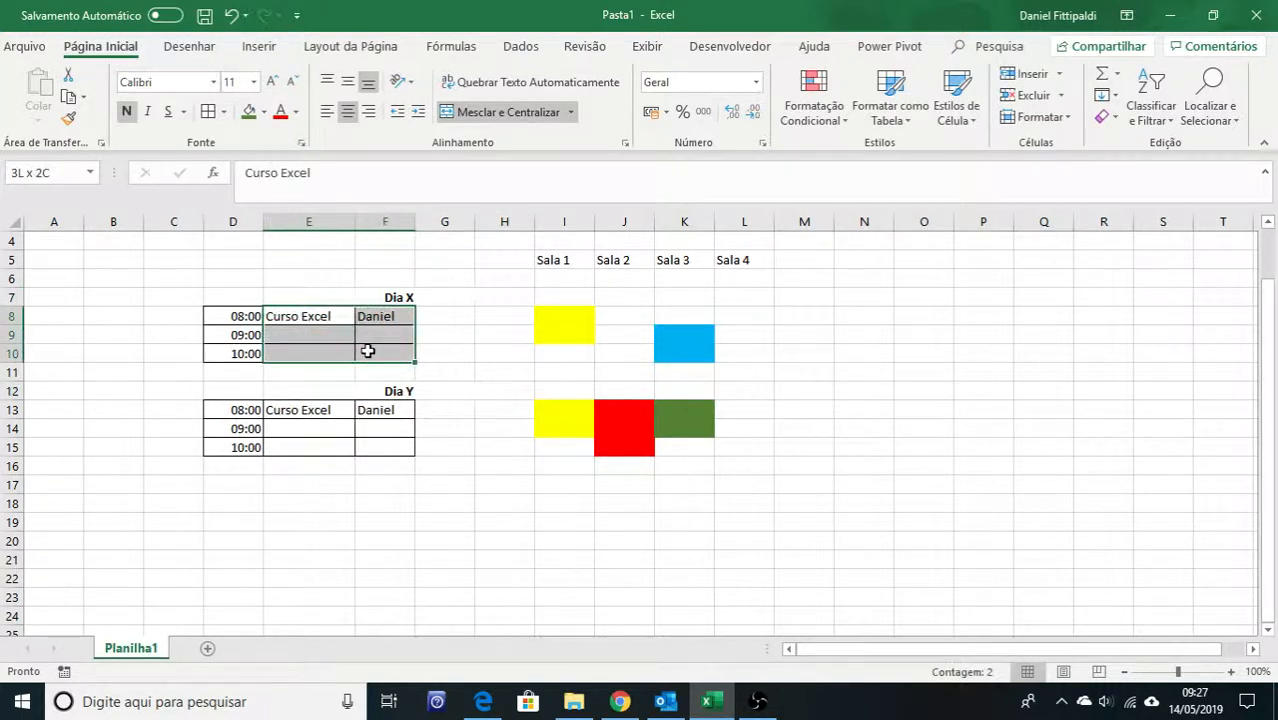
click(321, 318)
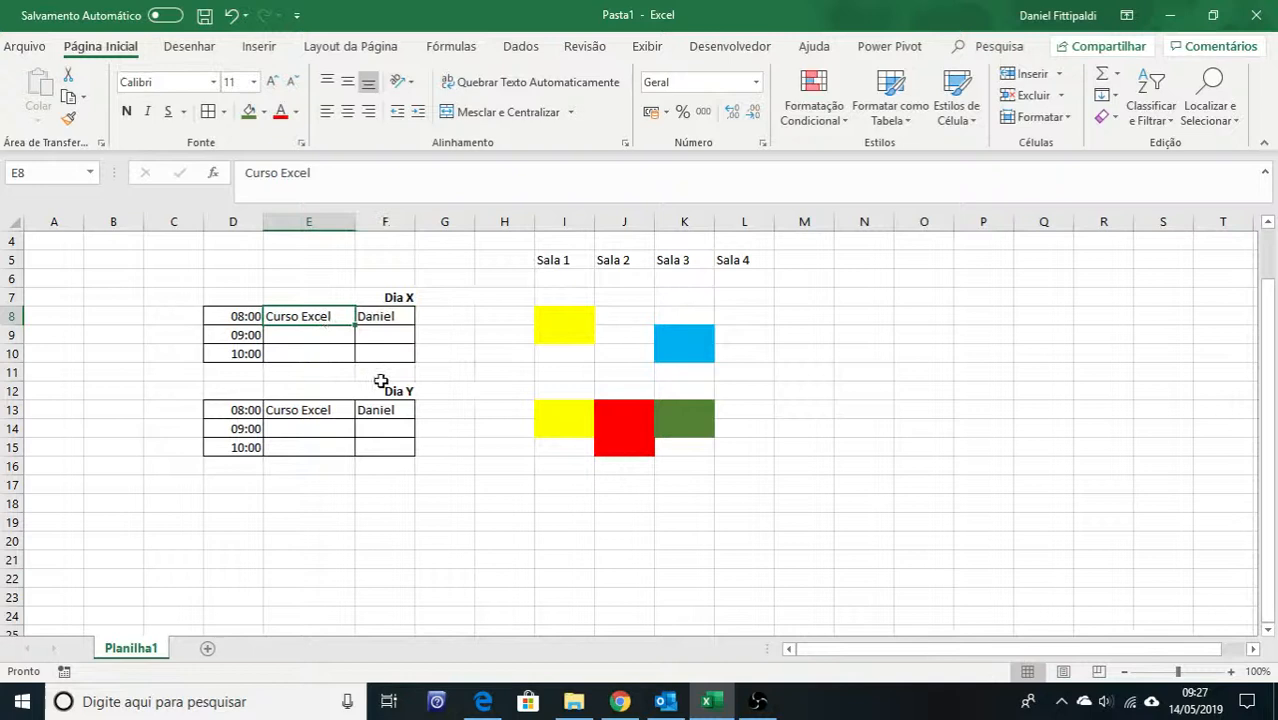
click(397, 320)
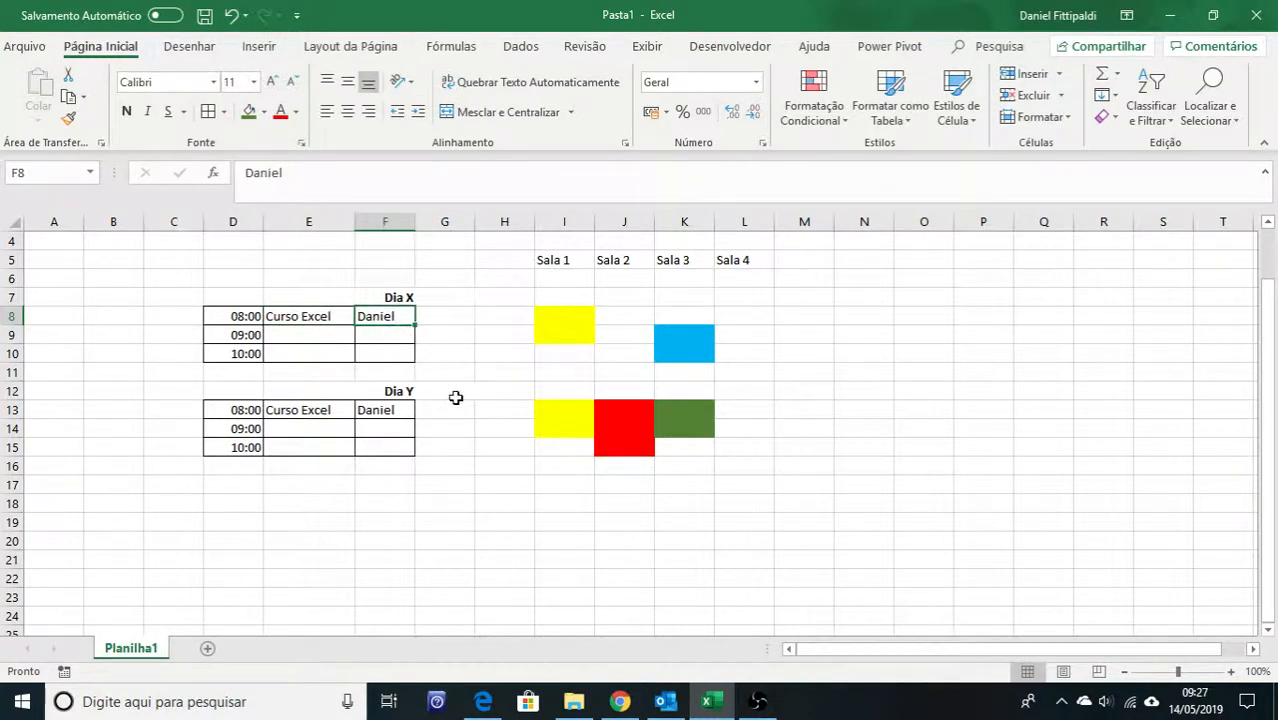
drag(297, 335, 362, 354)
drag(555, 326, 576, 340)
drag(678, 335, 684, 354)
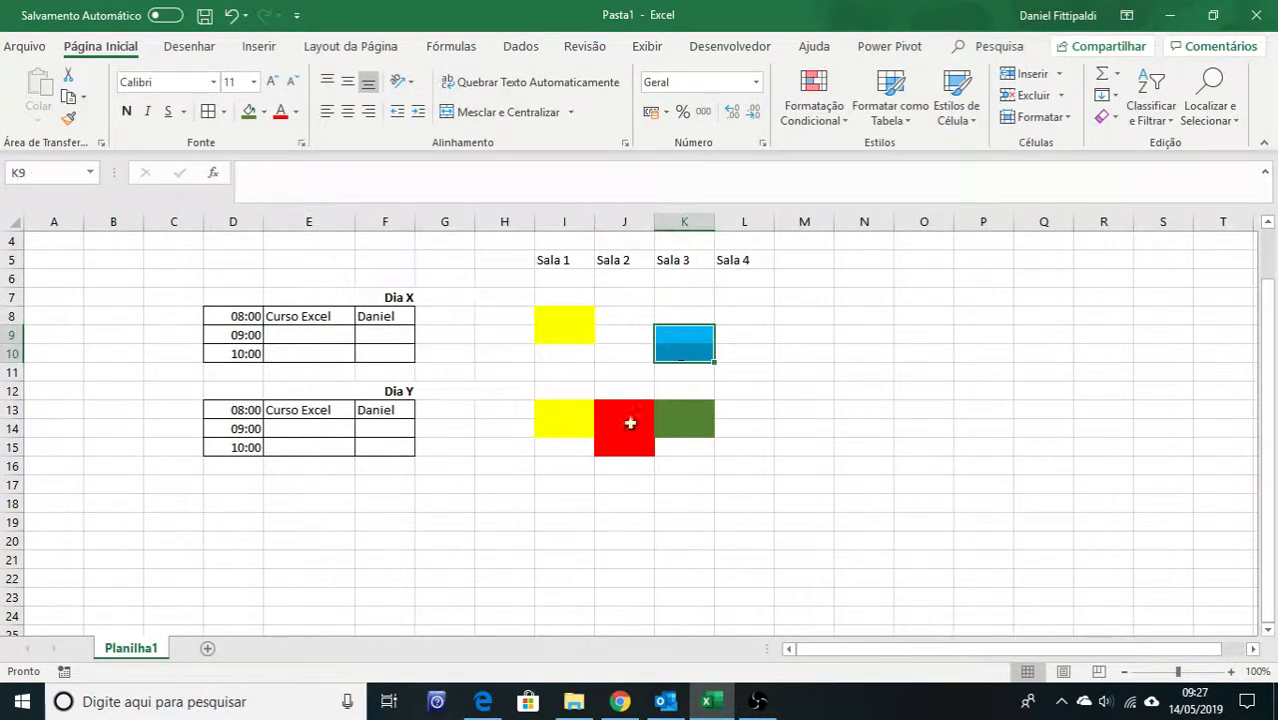
drag(578, 414, 673, 430)
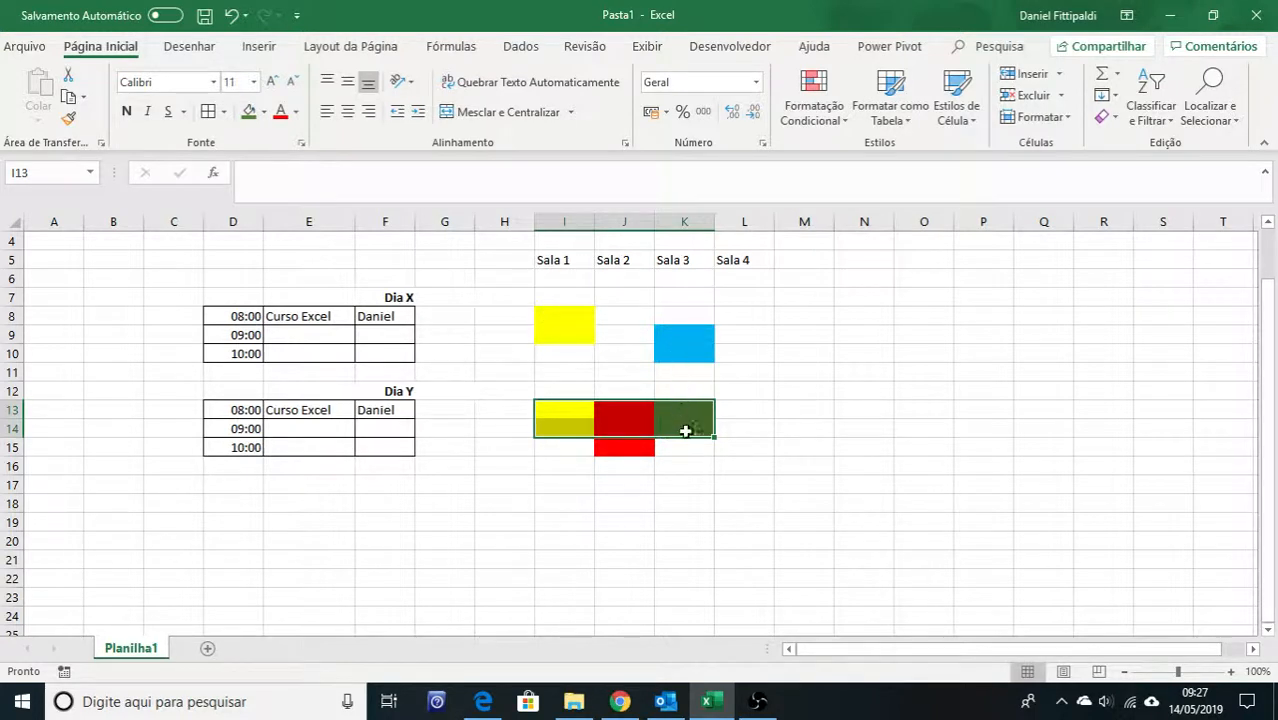
Compare the Dia X timetable in D8:F10 with the coloured room blocks in I8:L10
click(572, 333)
click(576, 317)
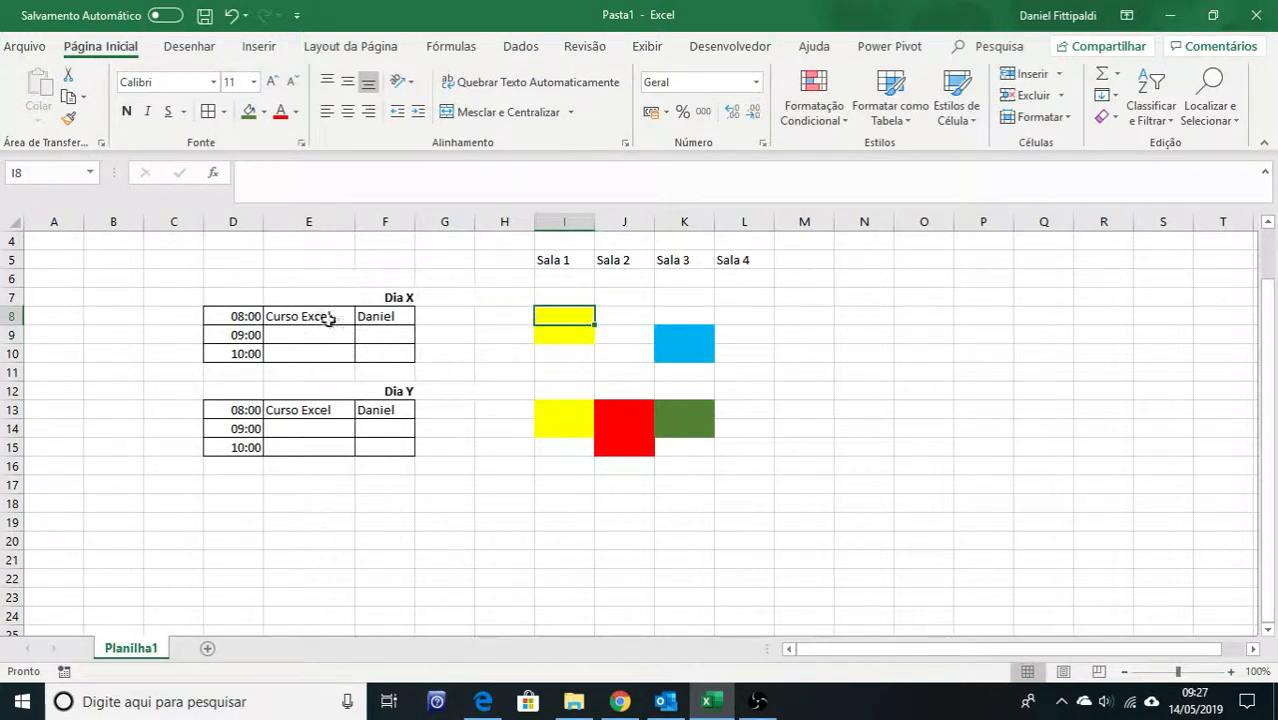
drag(305, 320, 430, 357)
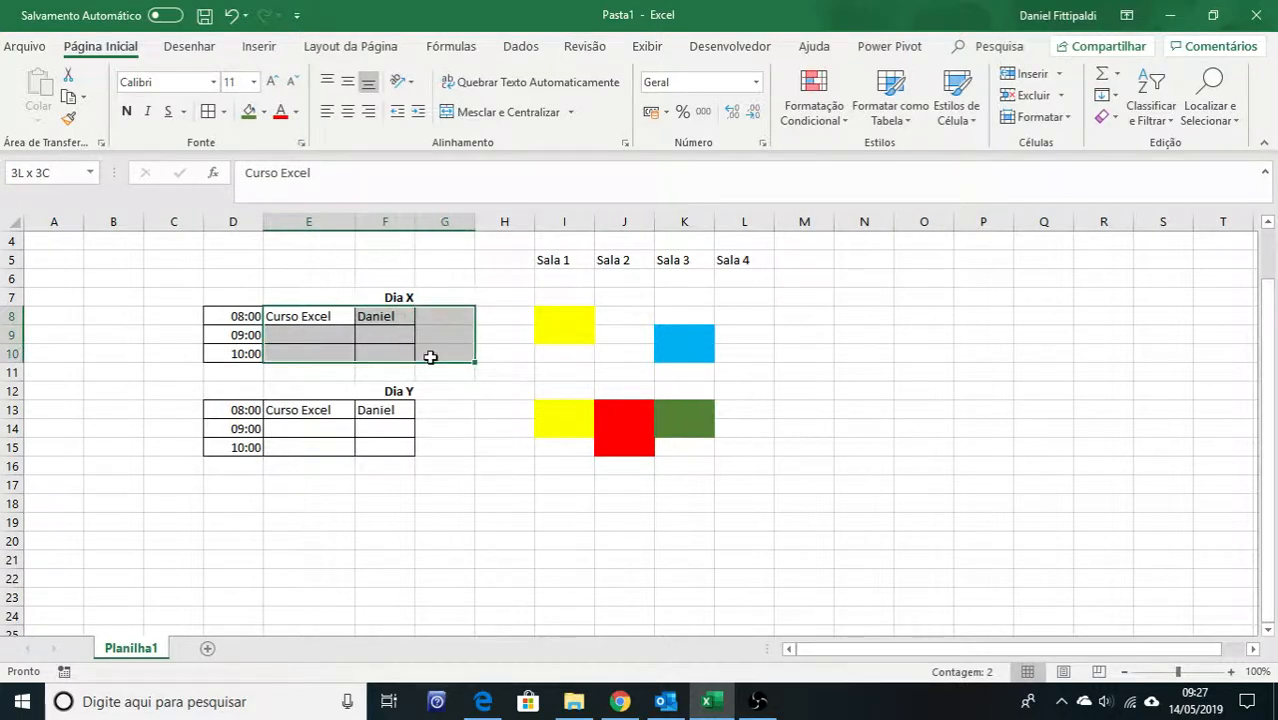
drag(572, 322, 733, 365)
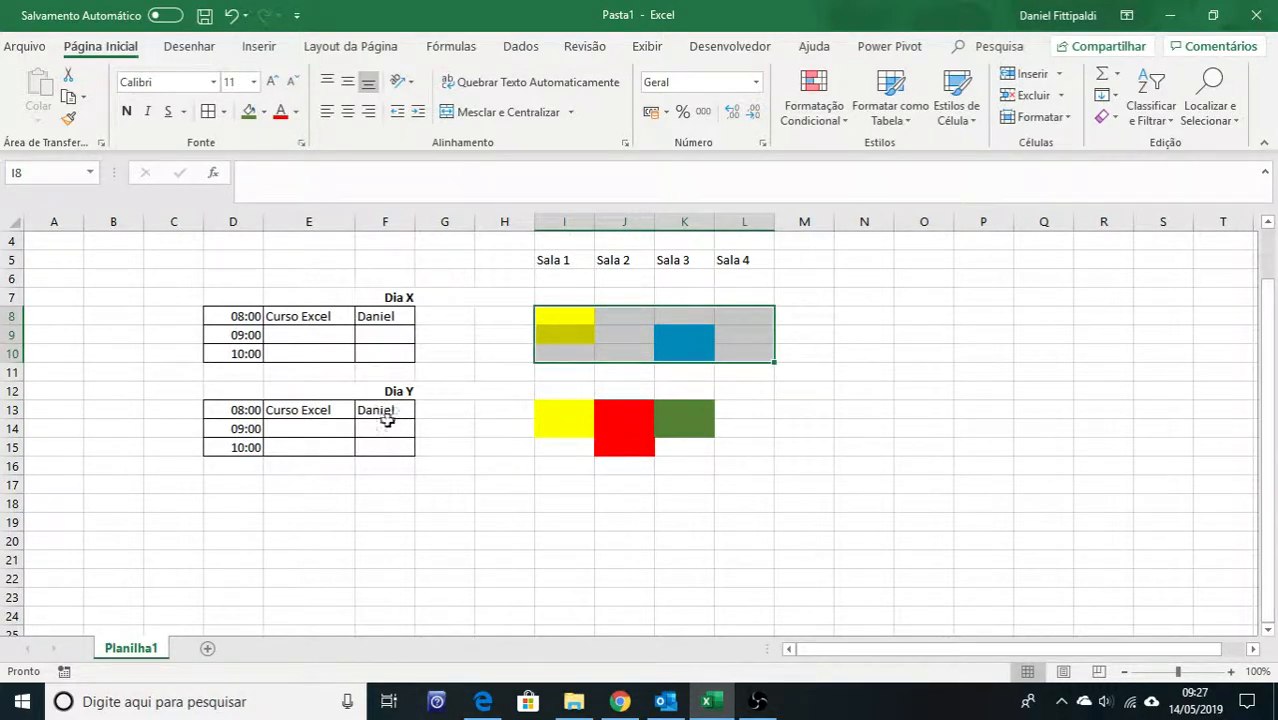
drag(565, 312, 581, 347)
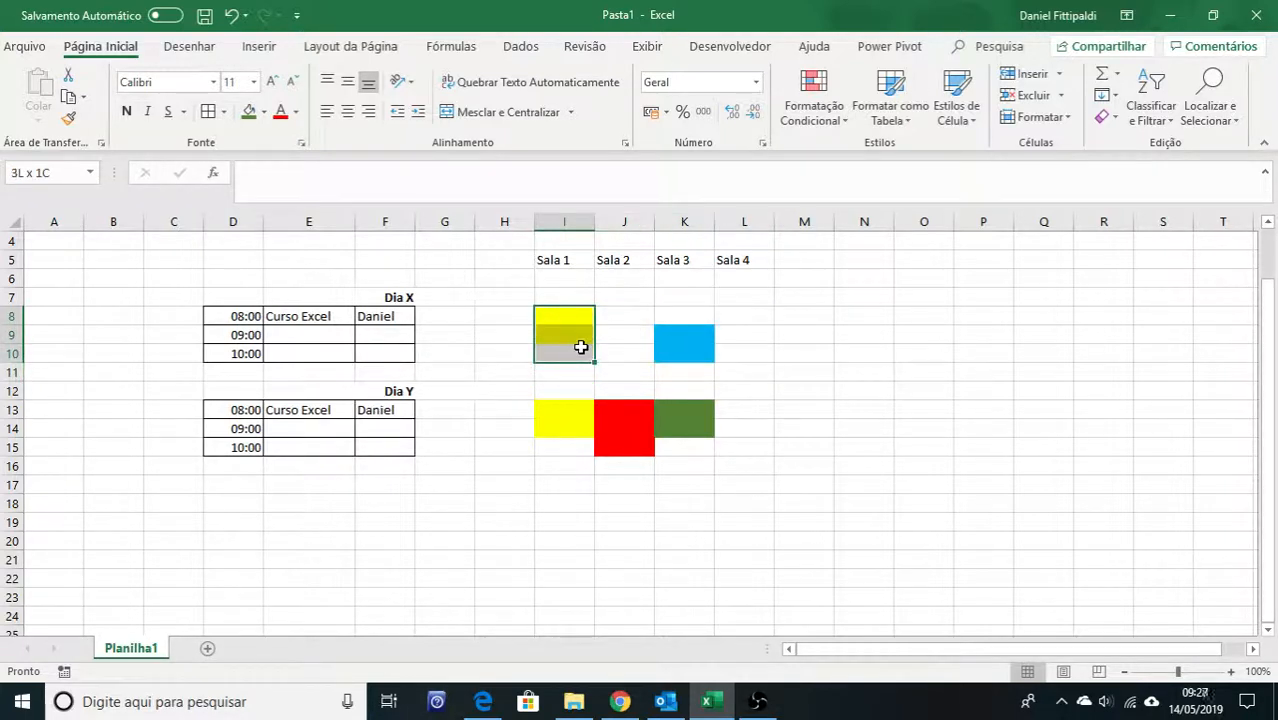
click(573, 337)
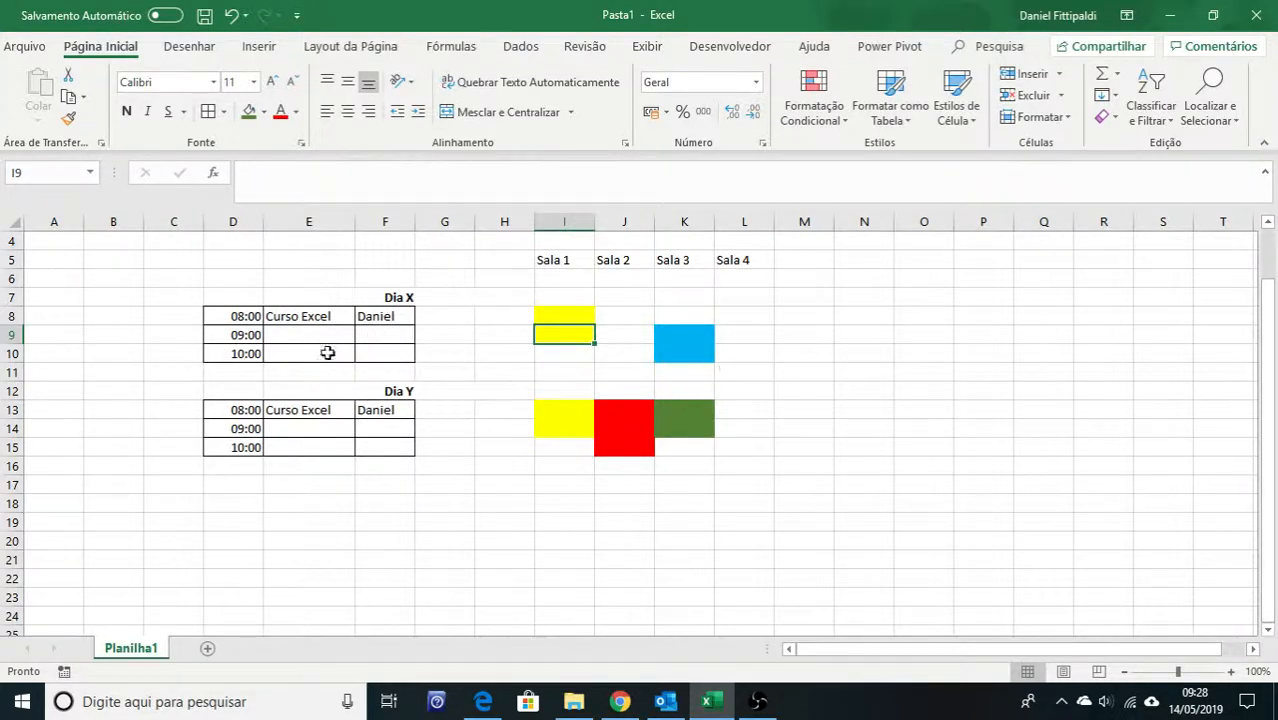
drag(248, 317, 396, 353)
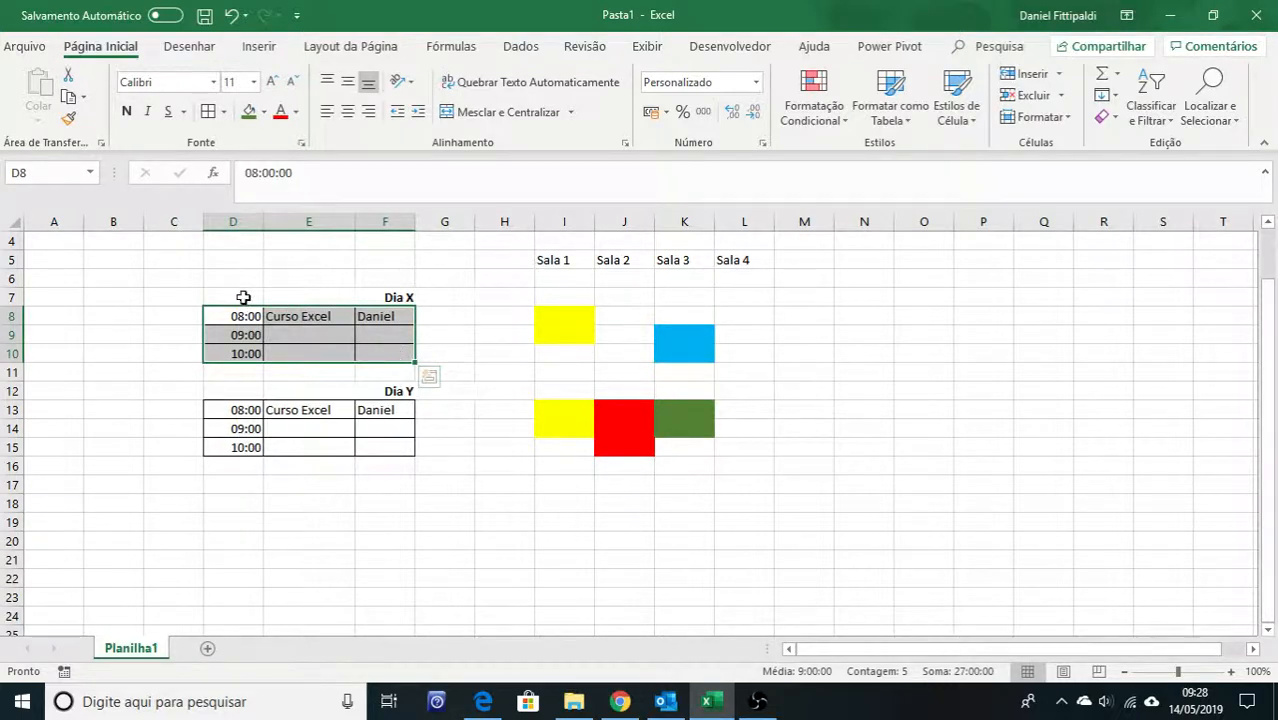
click(312, 295)
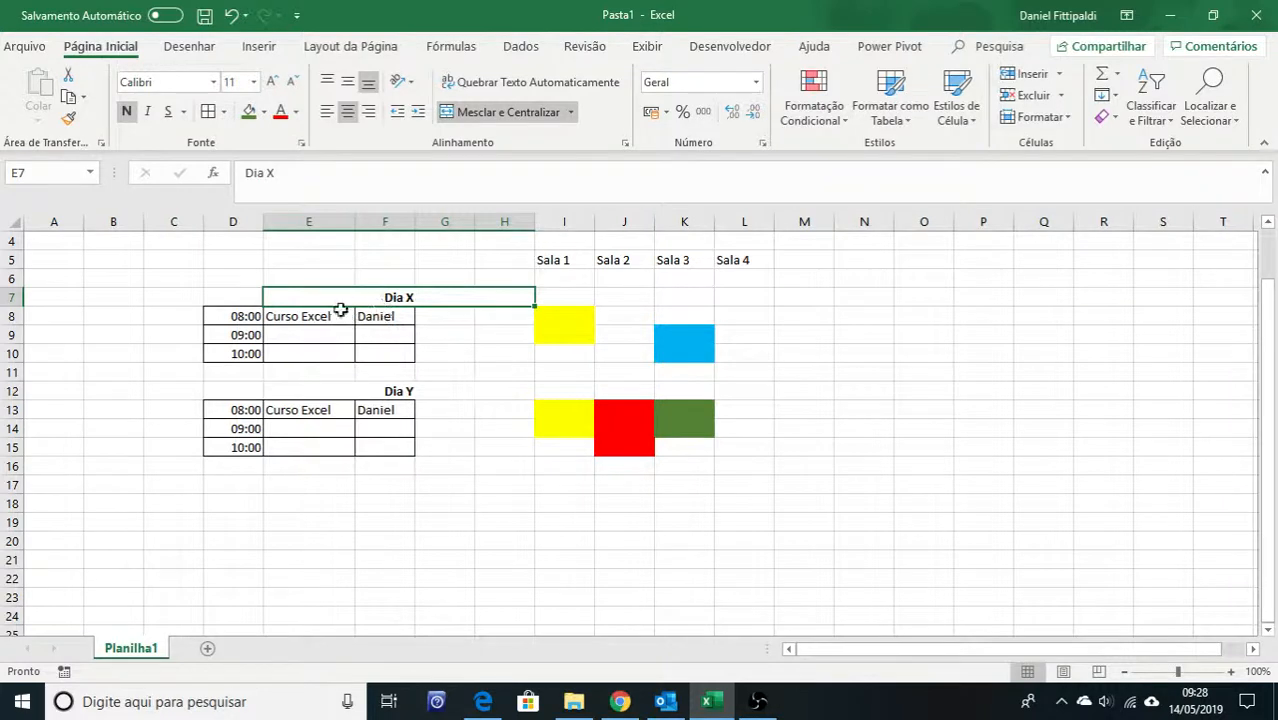
drag(245, 318, 412, 353)
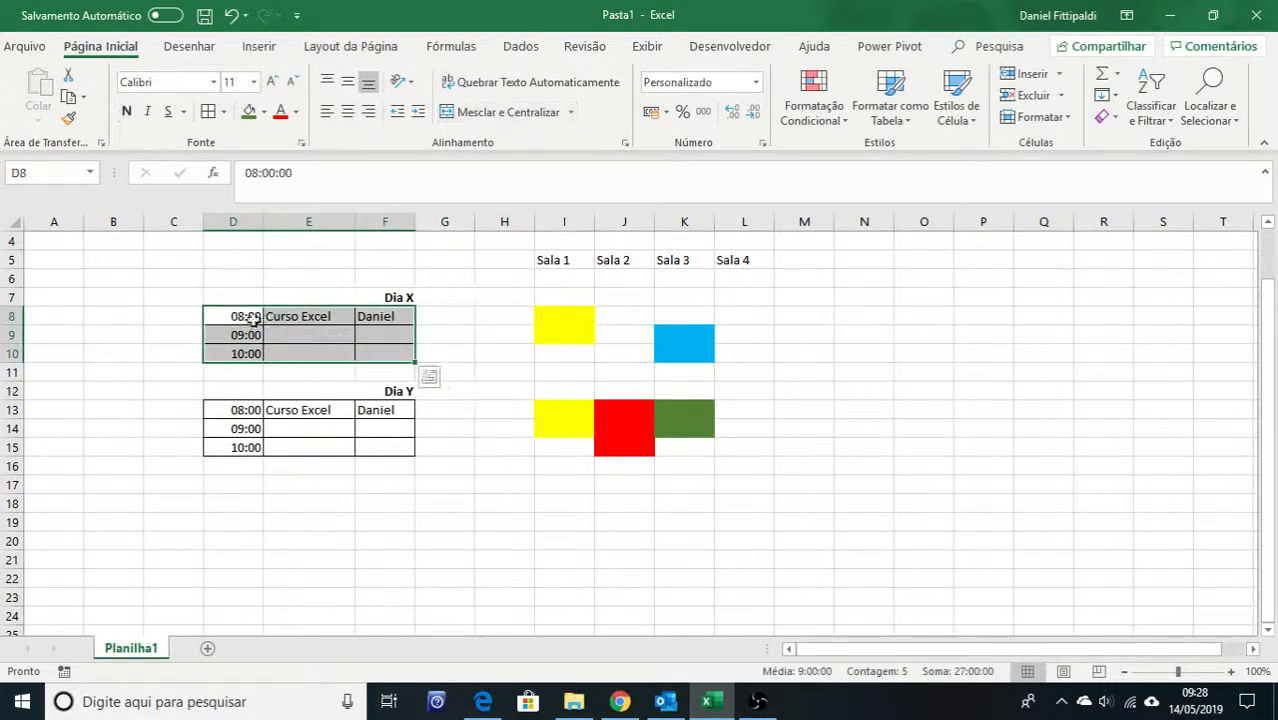
click(342, 316)
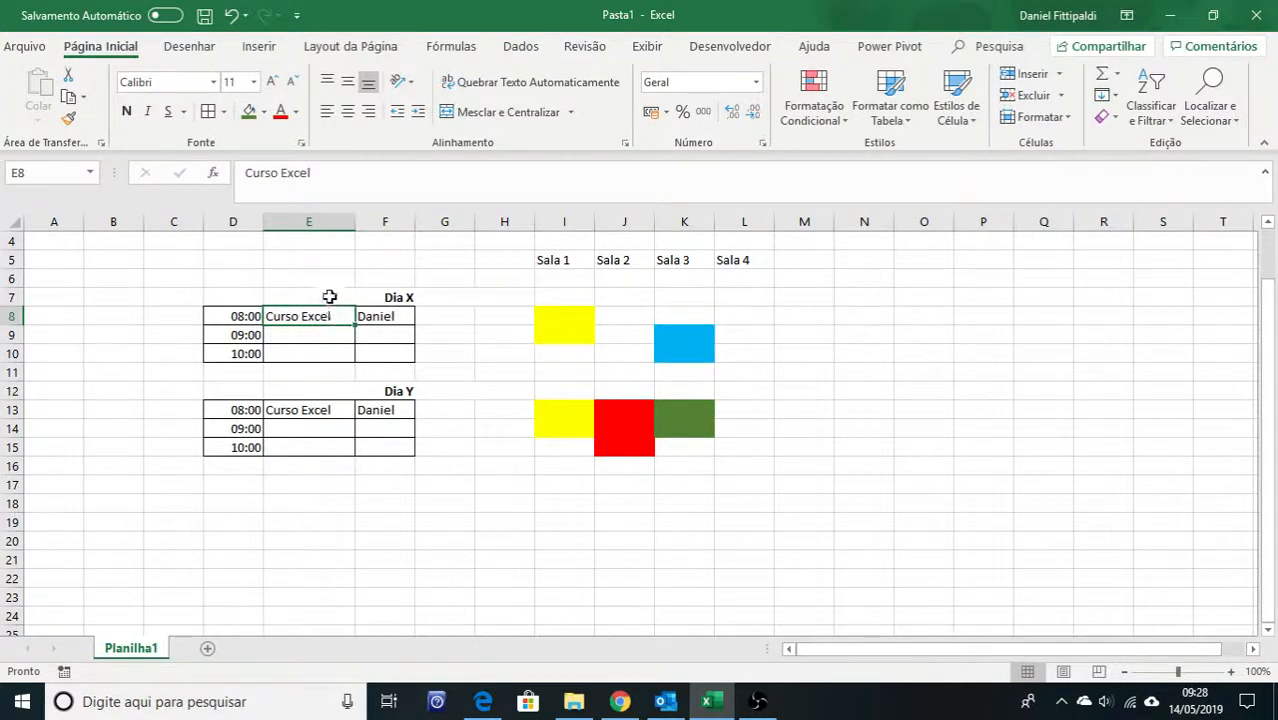
click(329, 296)
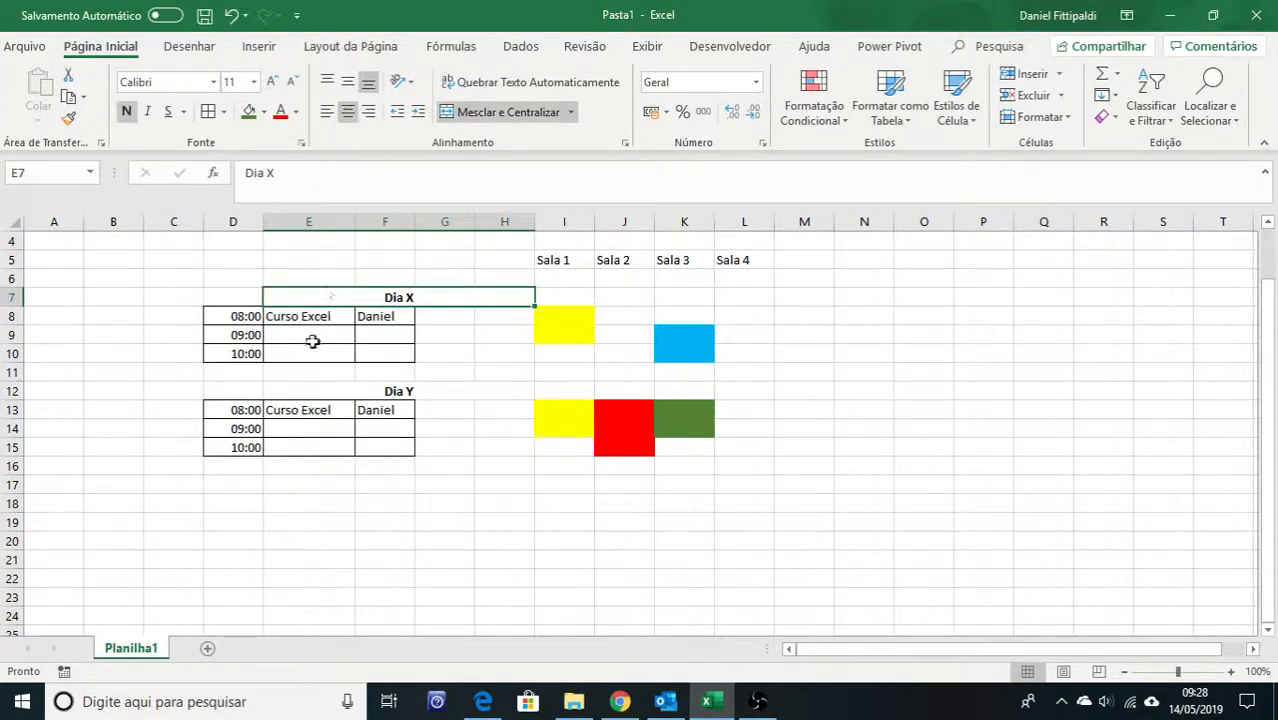
Enter "Curso VBA" as the 09:00 activity for Dia X in cell E9
click(313, 336)
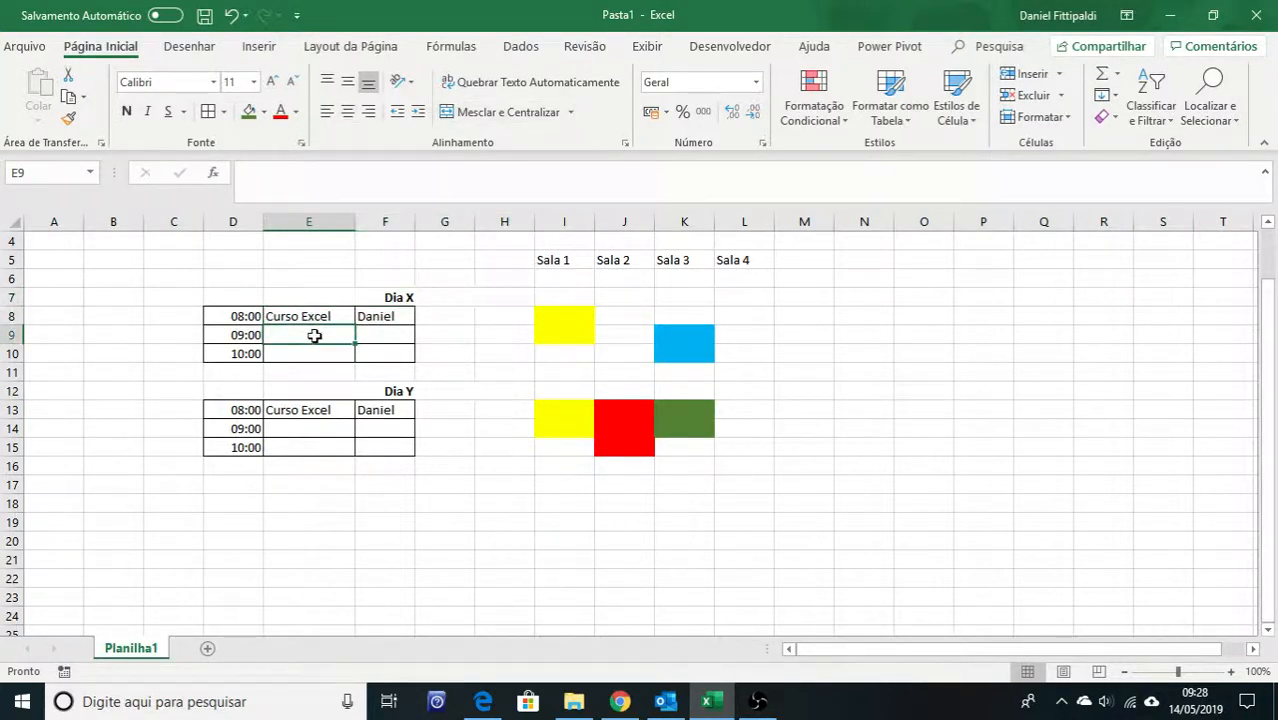
text(Curso VBA)
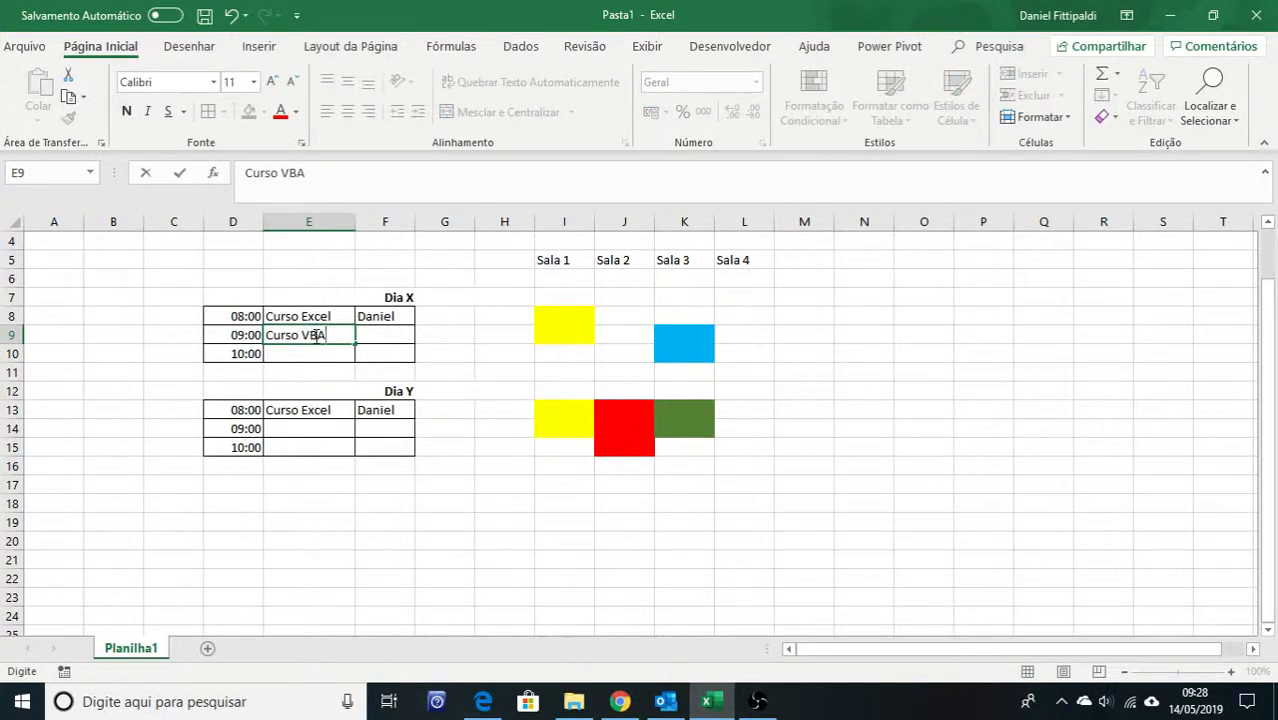
key(Return)
click(337, 337)
click(340, 298)
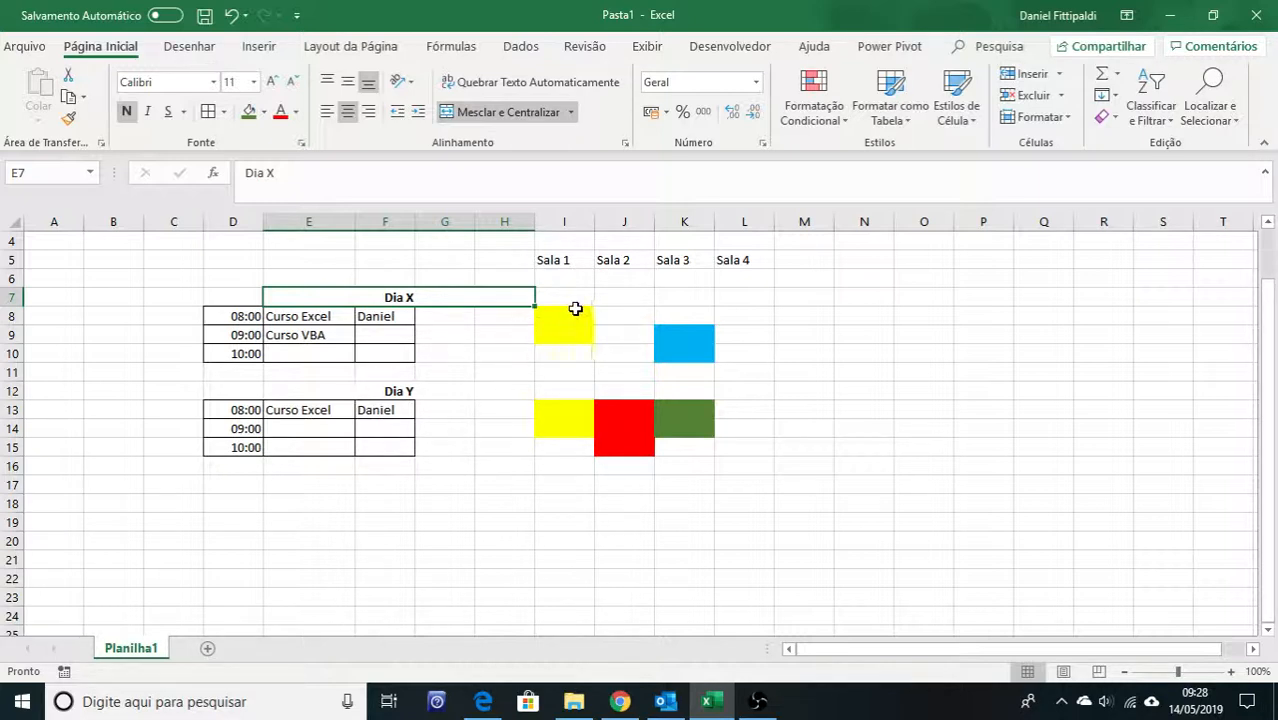
drag(575, 309, 676, 451)
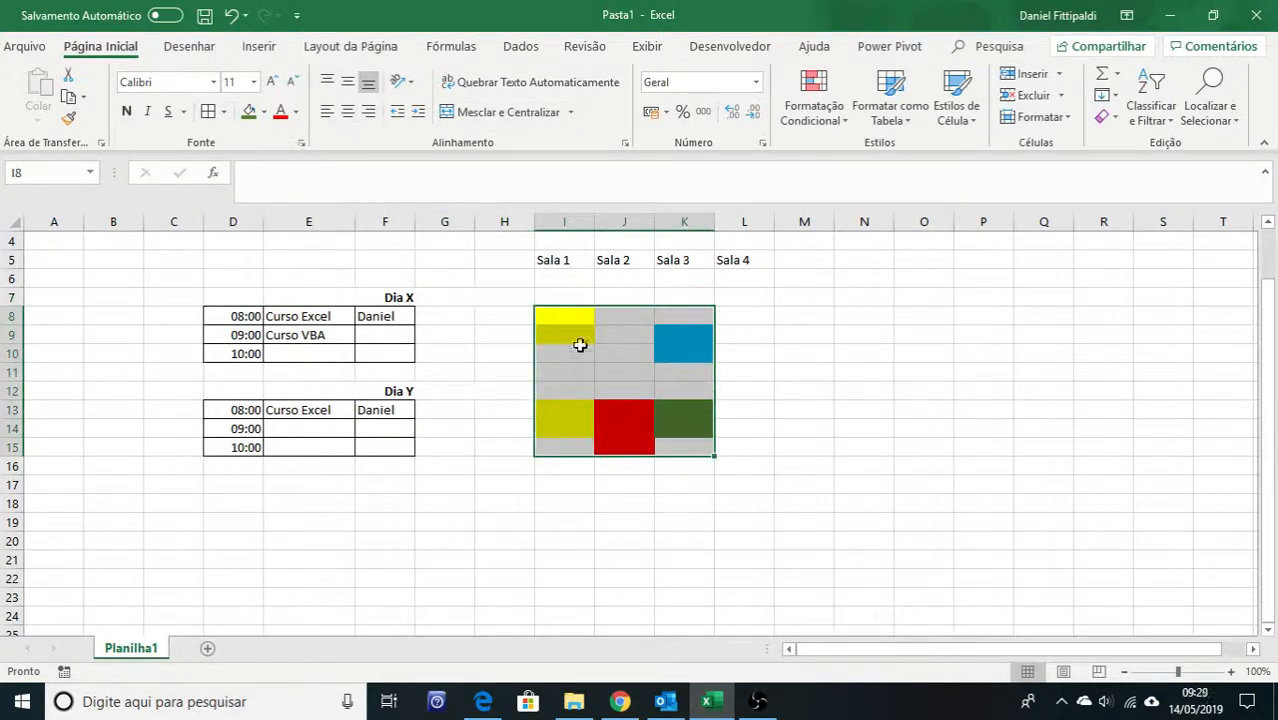
click(489, 349)
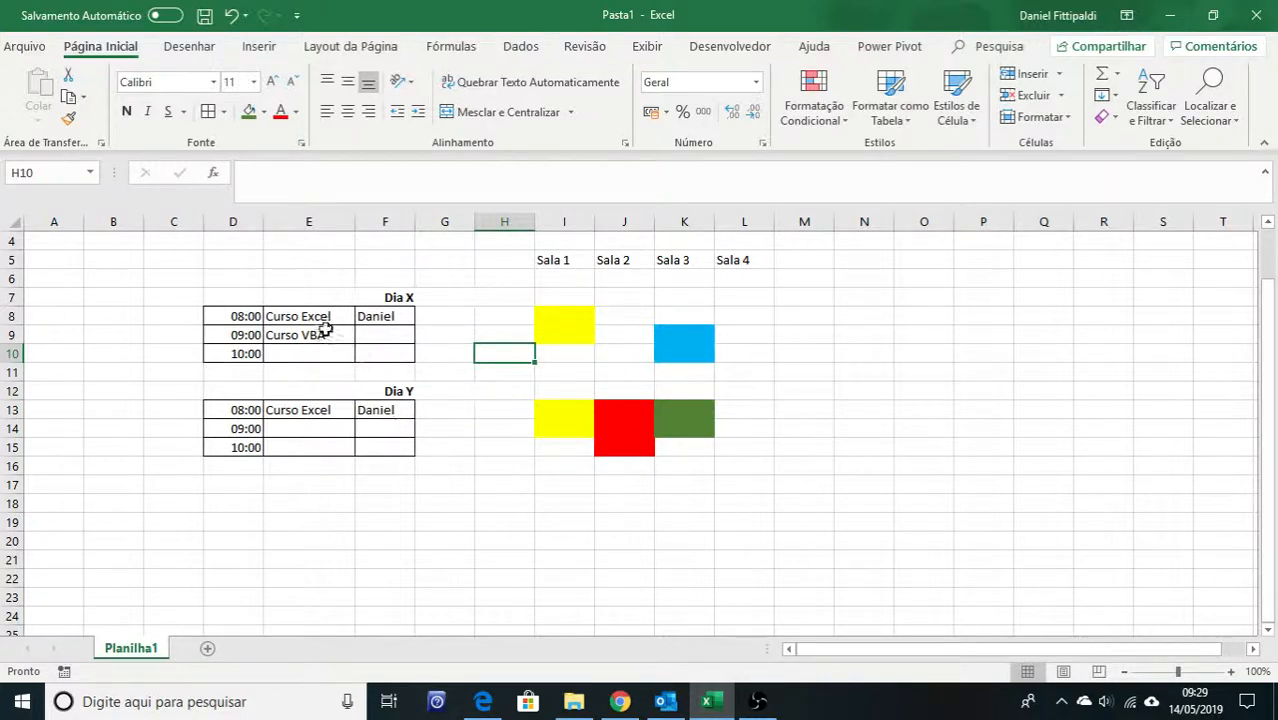
Start a new table header below the schedules with "Data" in E19 and "Atividade" in F19
click(270, 521)
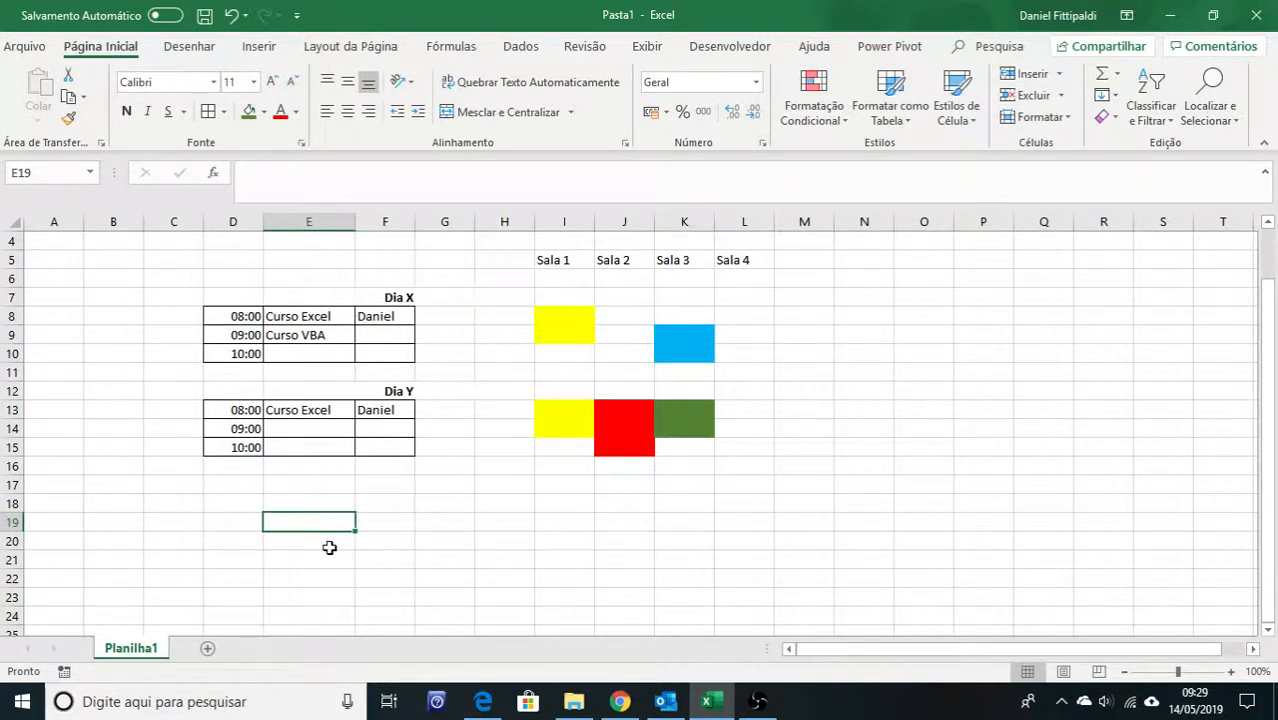
text(Da)
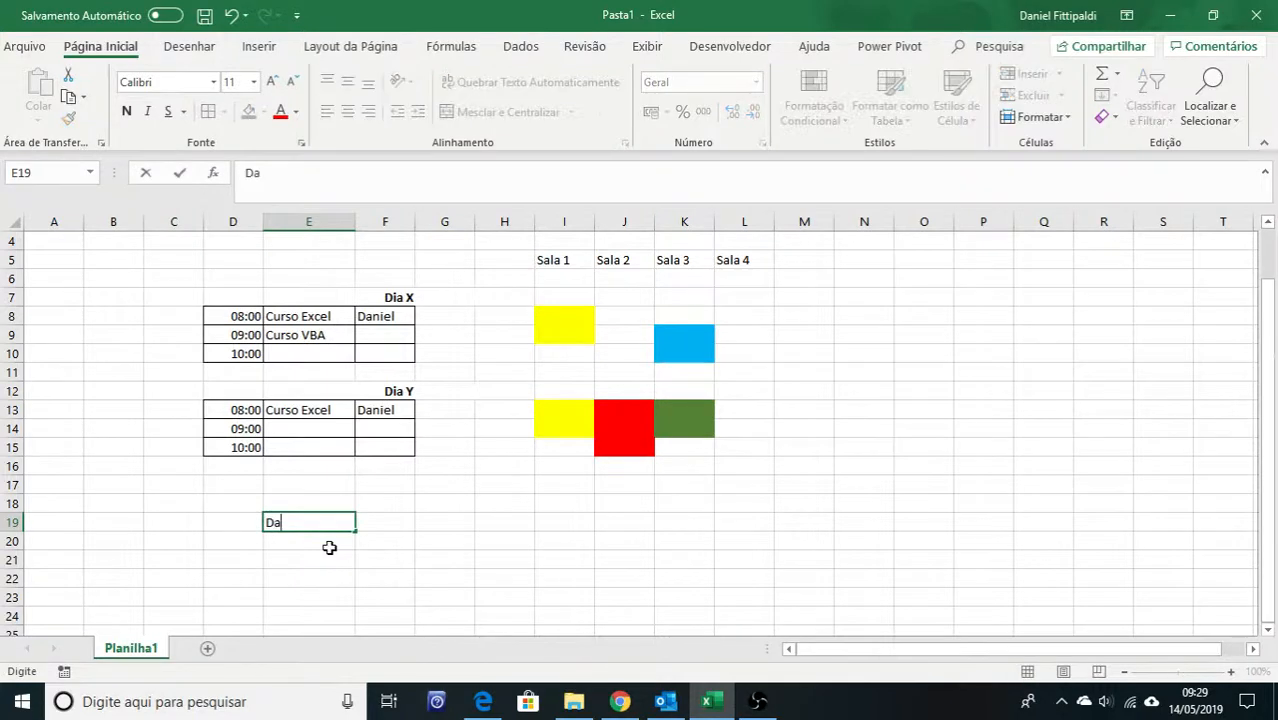
text(ta)
key(Tab)
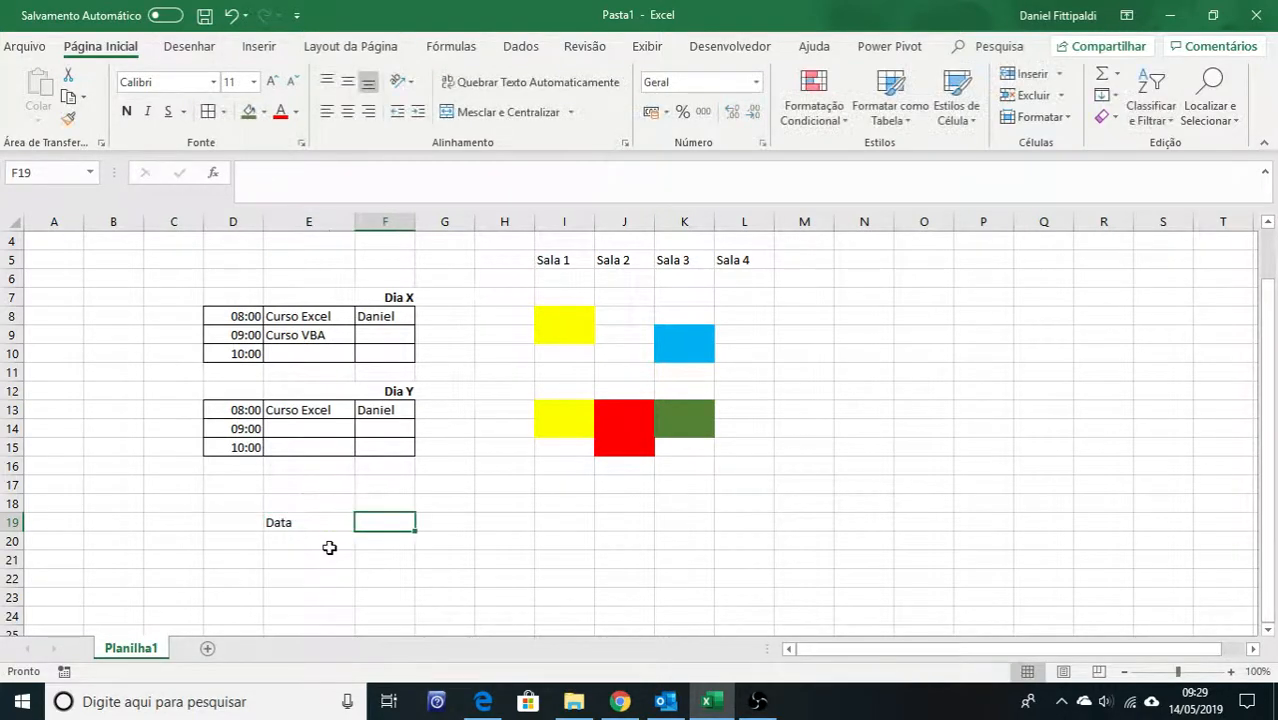
text(Ataividade)
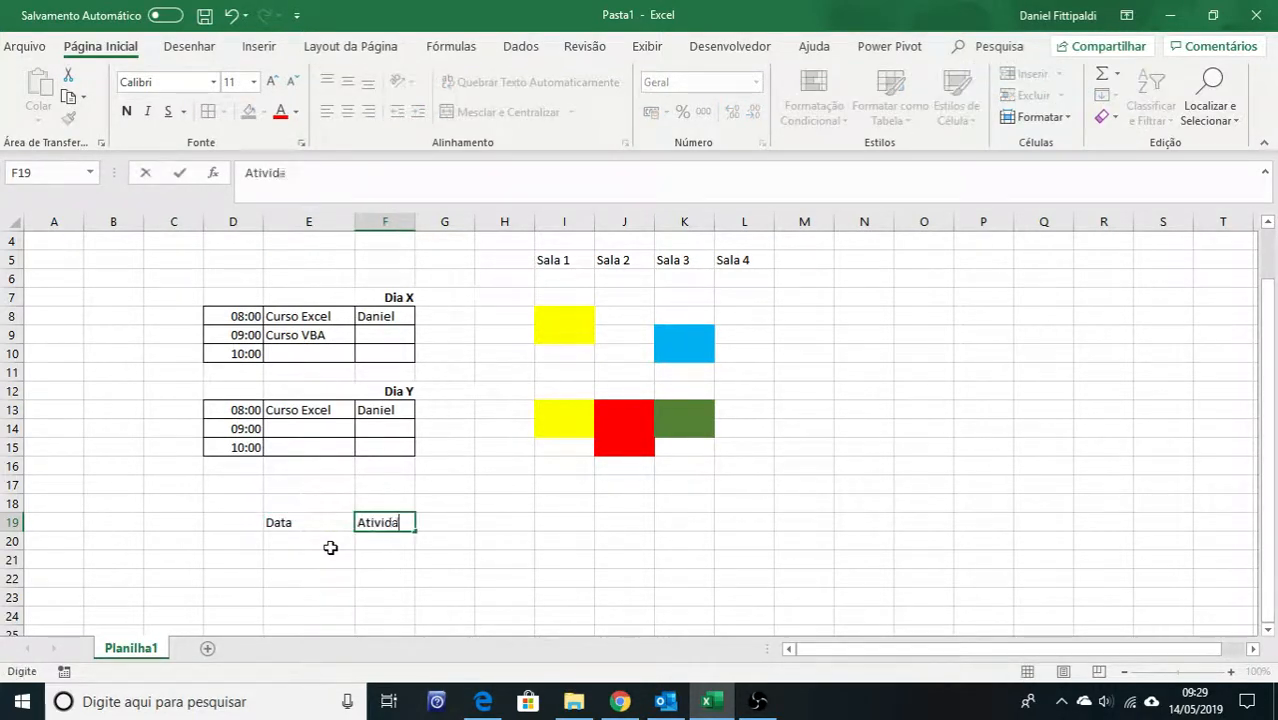
key(Tab)
Add the headings "Hora Inicio" in G19 and "Hora Fim" in H19
text(HOra)
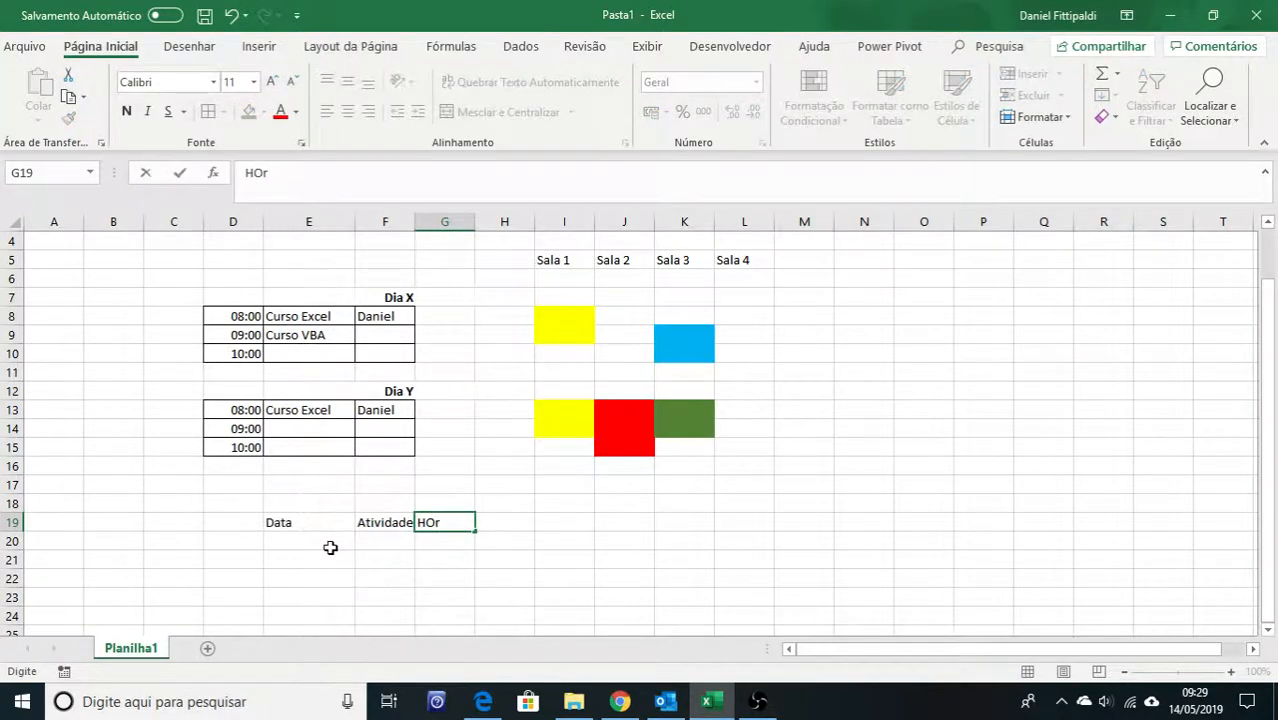
key(BackSpace)
key(BackSpace)
text(ora Inicio)
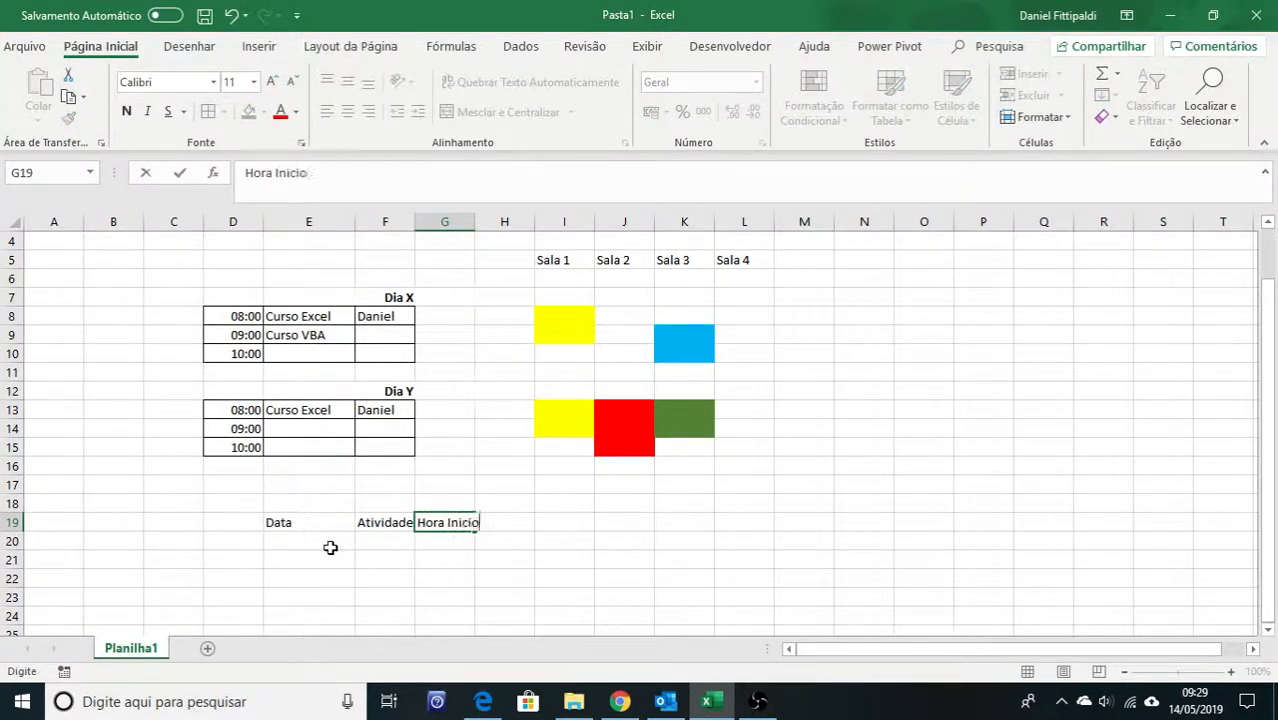
key(Tab)
text(Hora Fi)
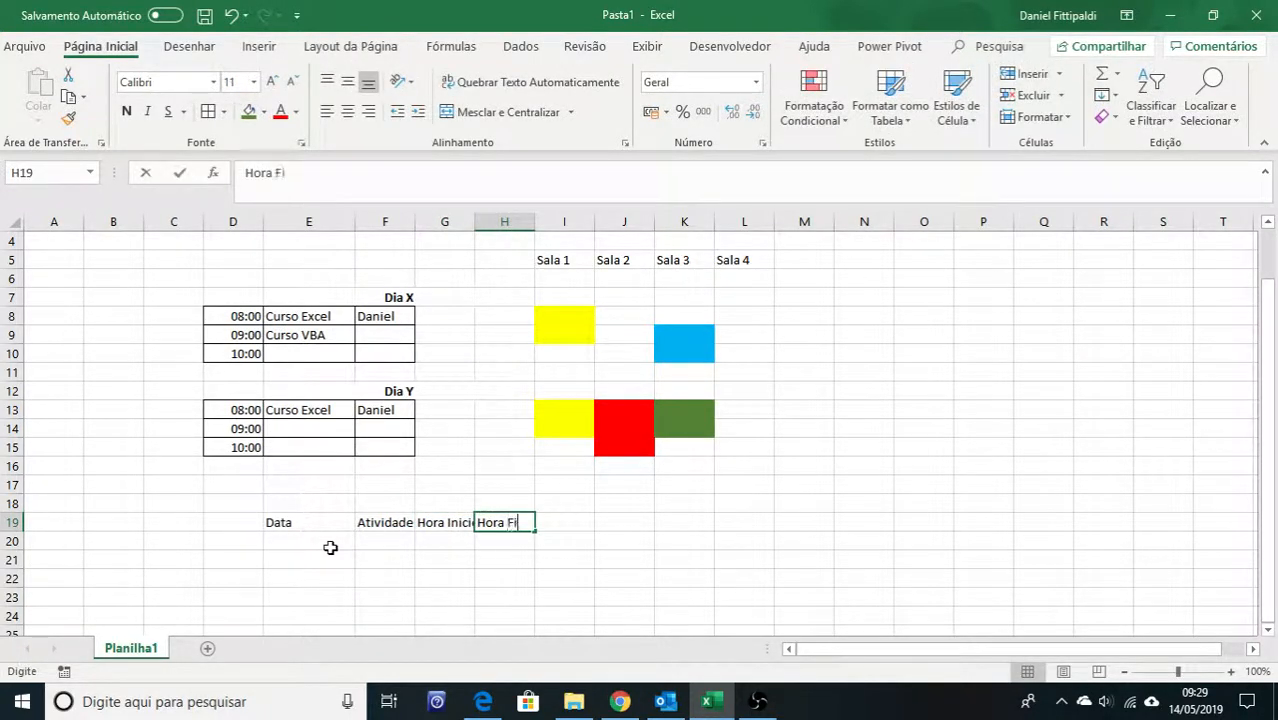
text(m)
key(Tab)
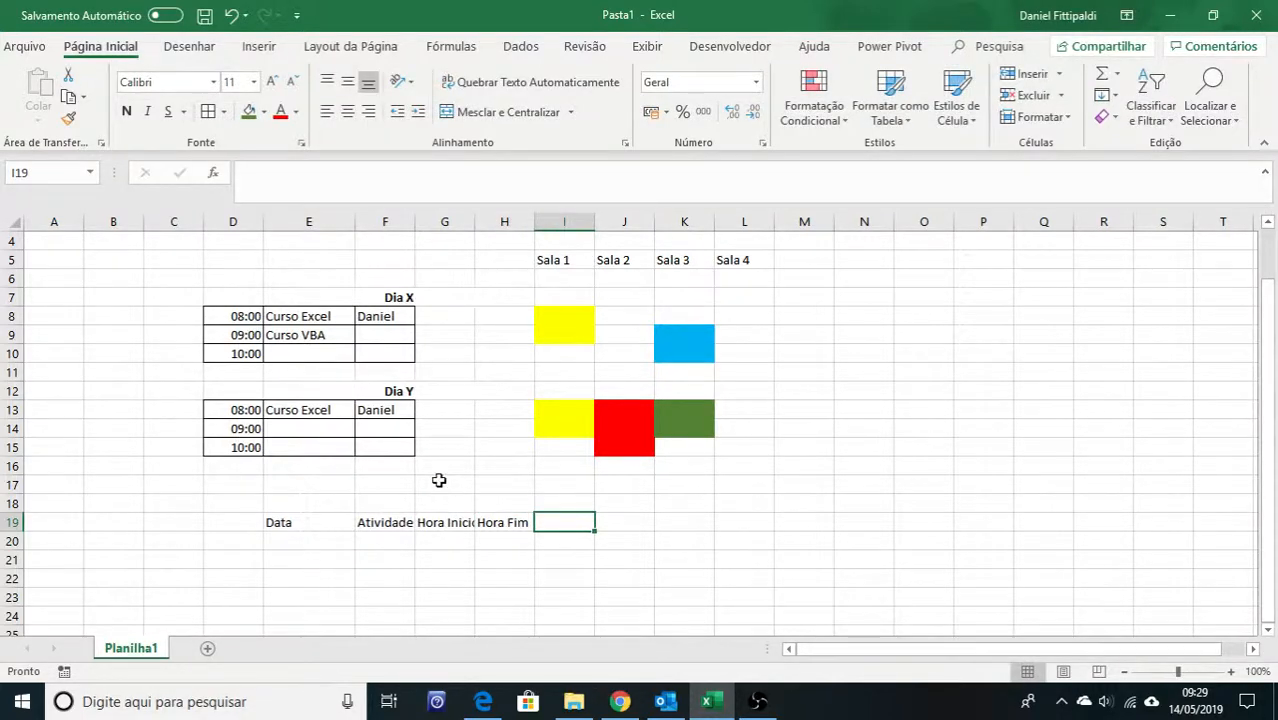
Adjust the widths of columns F, G and H so the Atividade, Hora Inicio and Hora Fim headings fit
scroll(438, 480, down, 2)
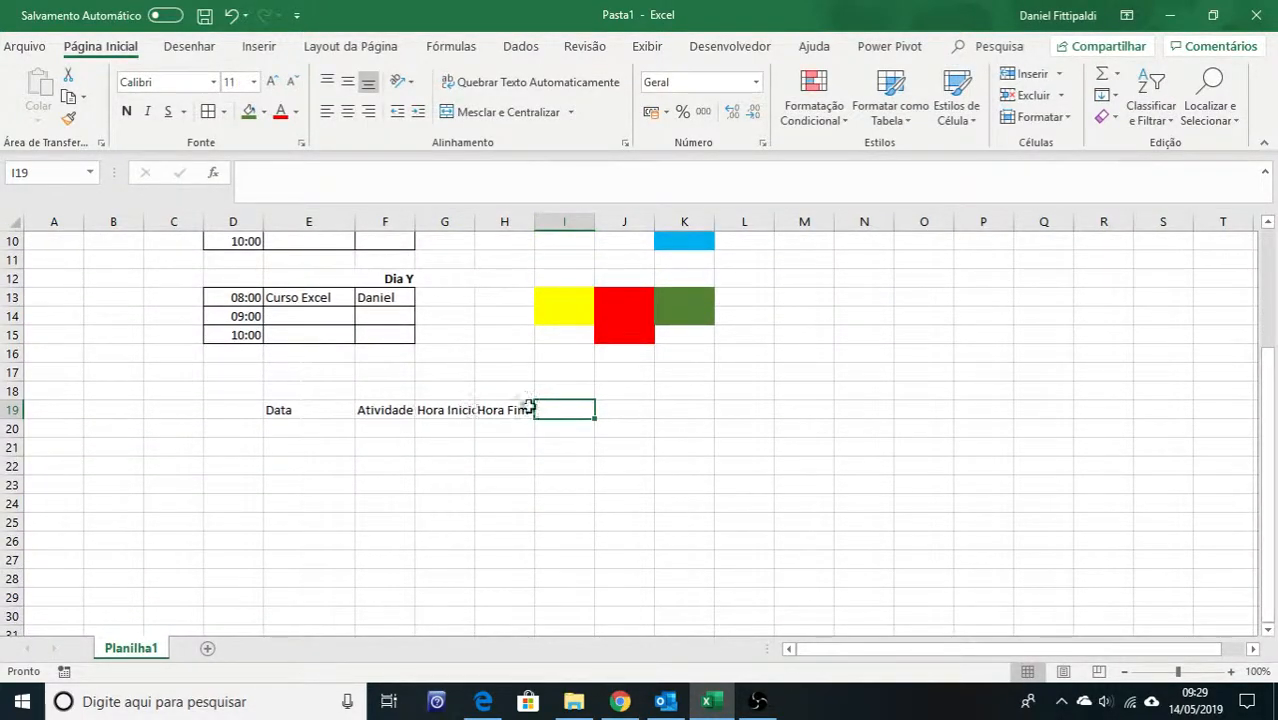
drag(535, 222, 545, 222)
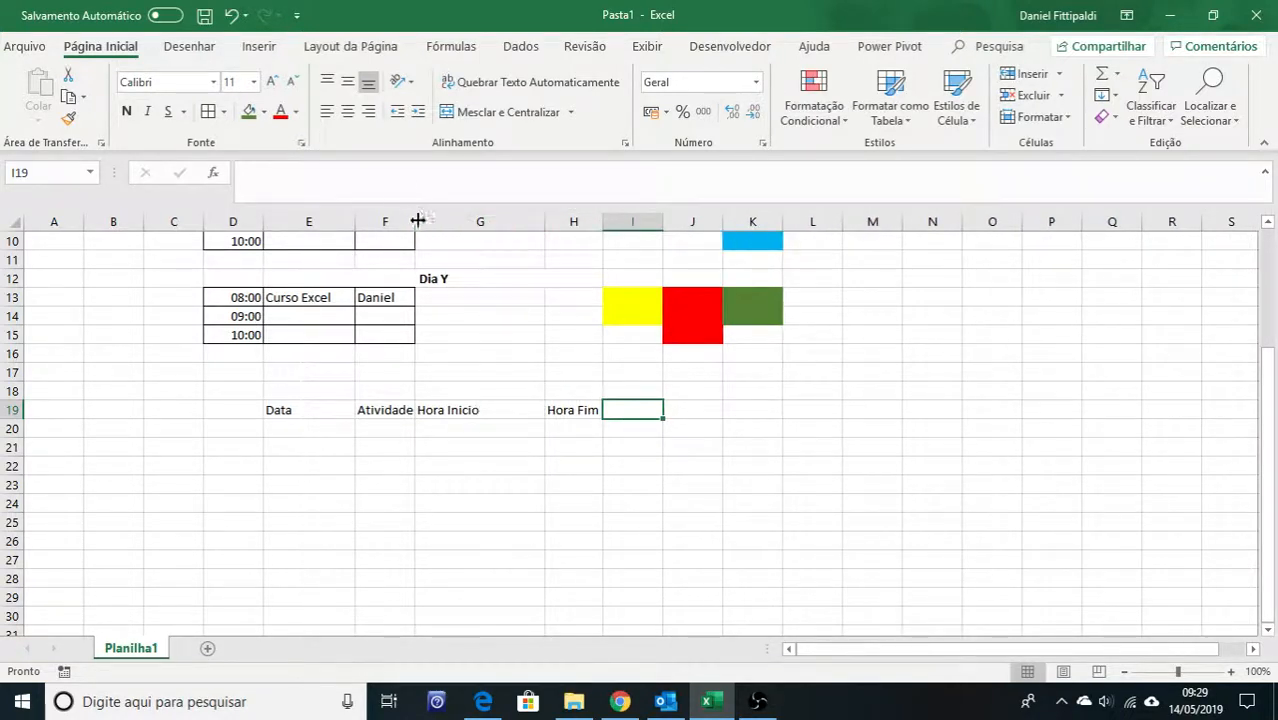
drag(417, 220, 463, 220)
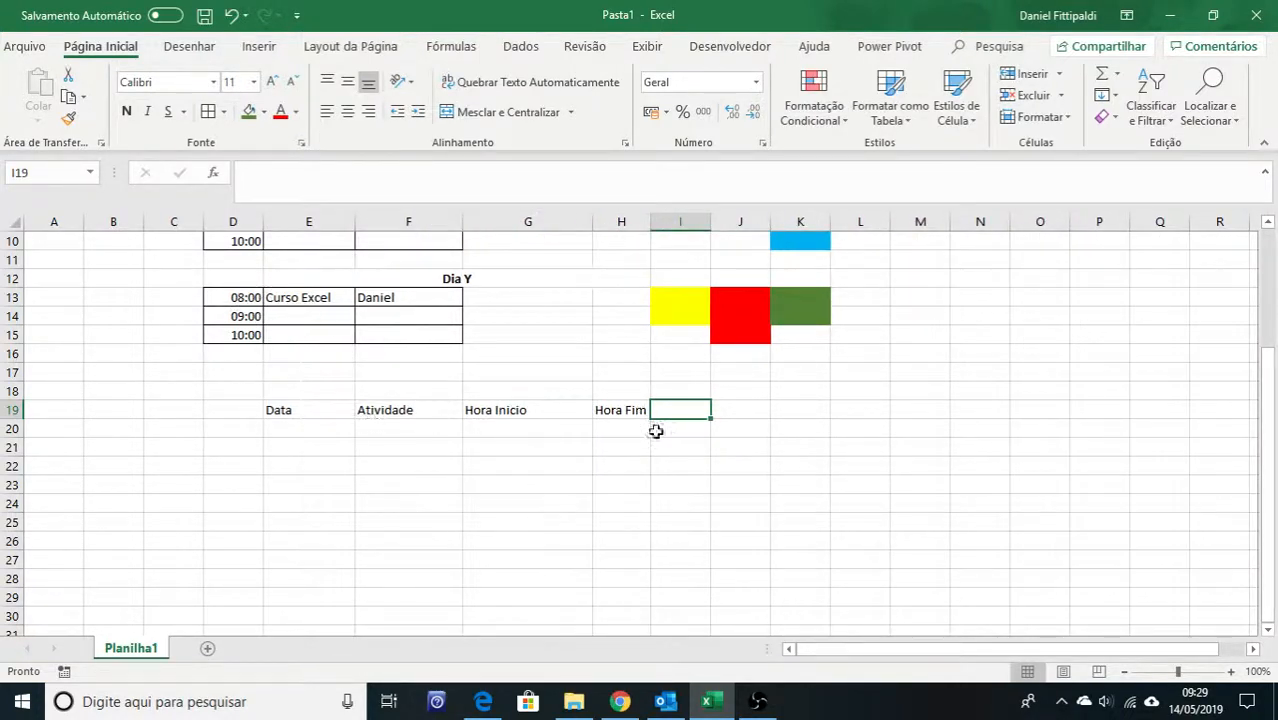
Compare the Dia X and Dia Y schedule block with the new table area under the Data to Hora Fim headings
scroll(633, 419, up, 3)
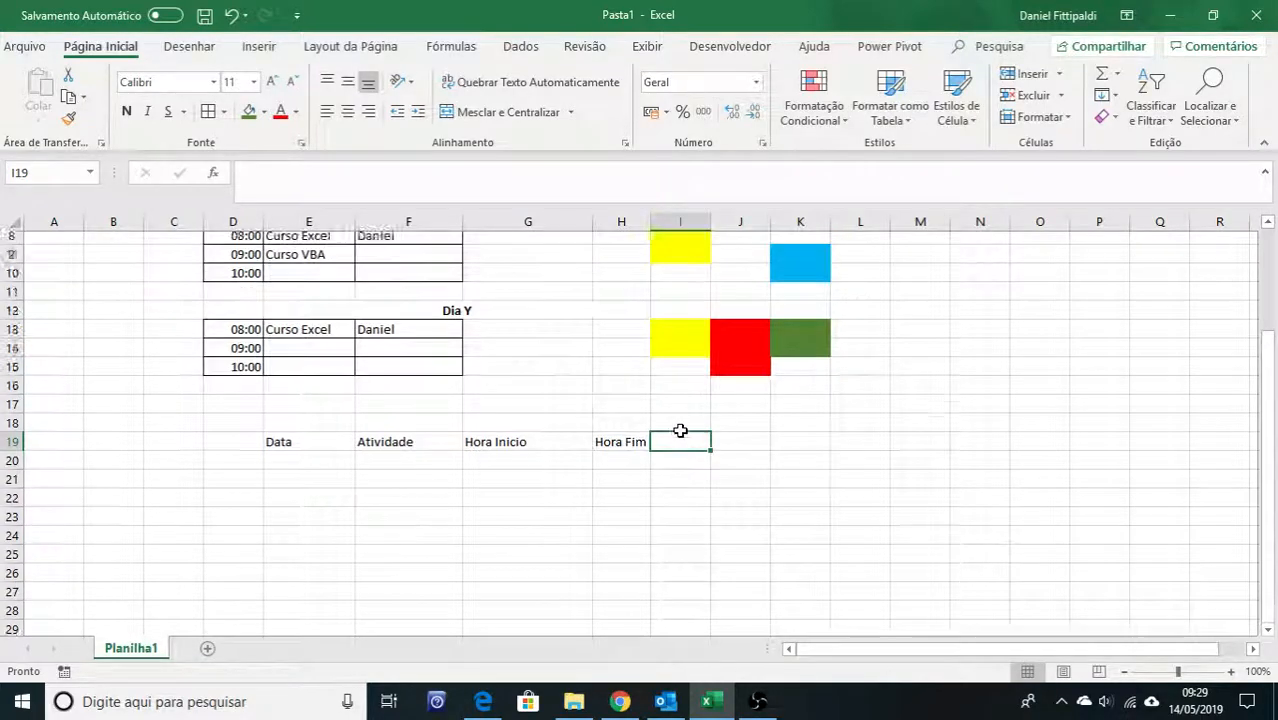
drag(260, 357, 790, 503)
scroll(462, 494, down, 3)
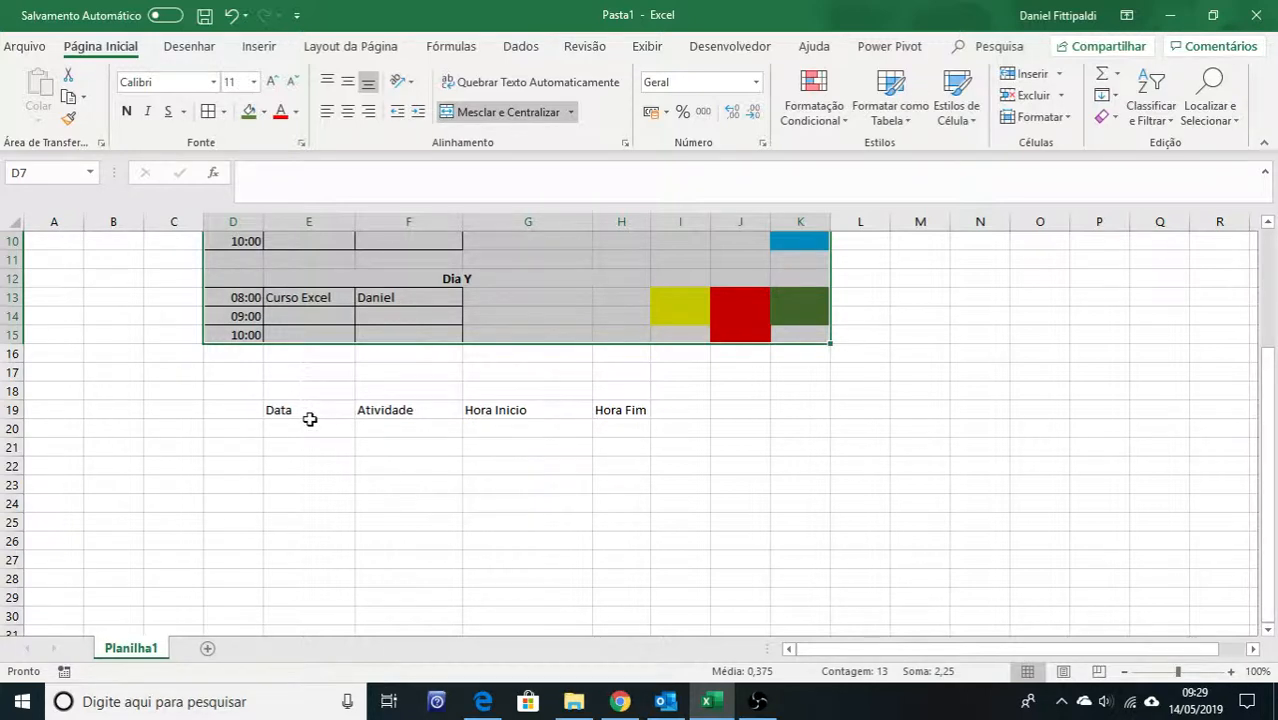
scroll(481, 534, up, 1)
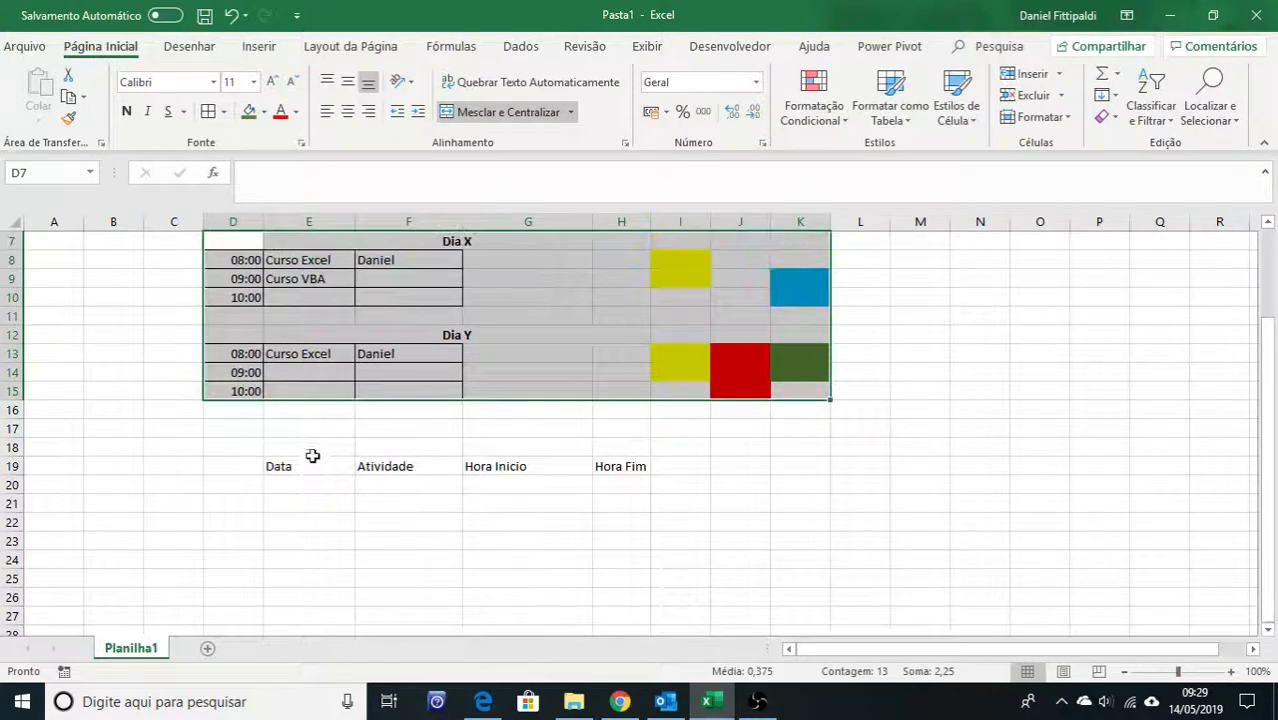
drag(297, 465, 607, 518)
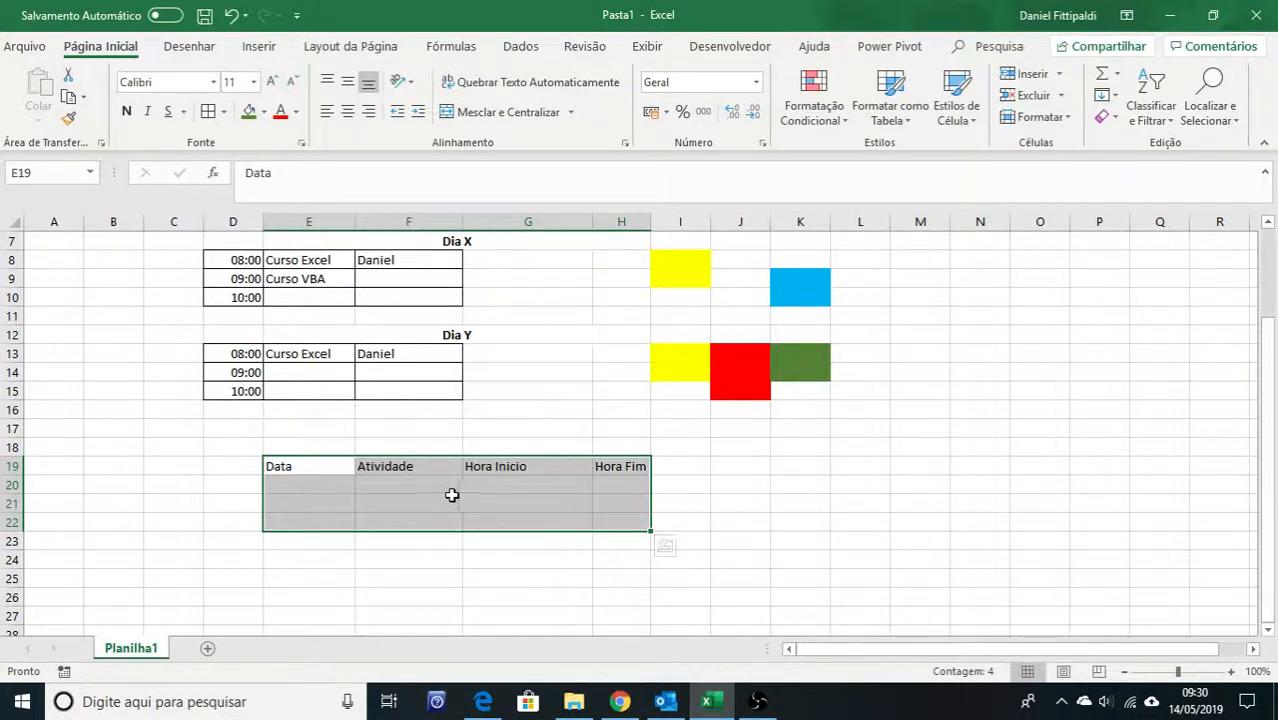
click(417, 500)
Enter the date 01/01/2019 in cell E20 as the first entry under the Data heading
scroll(405, 502, down, 1)
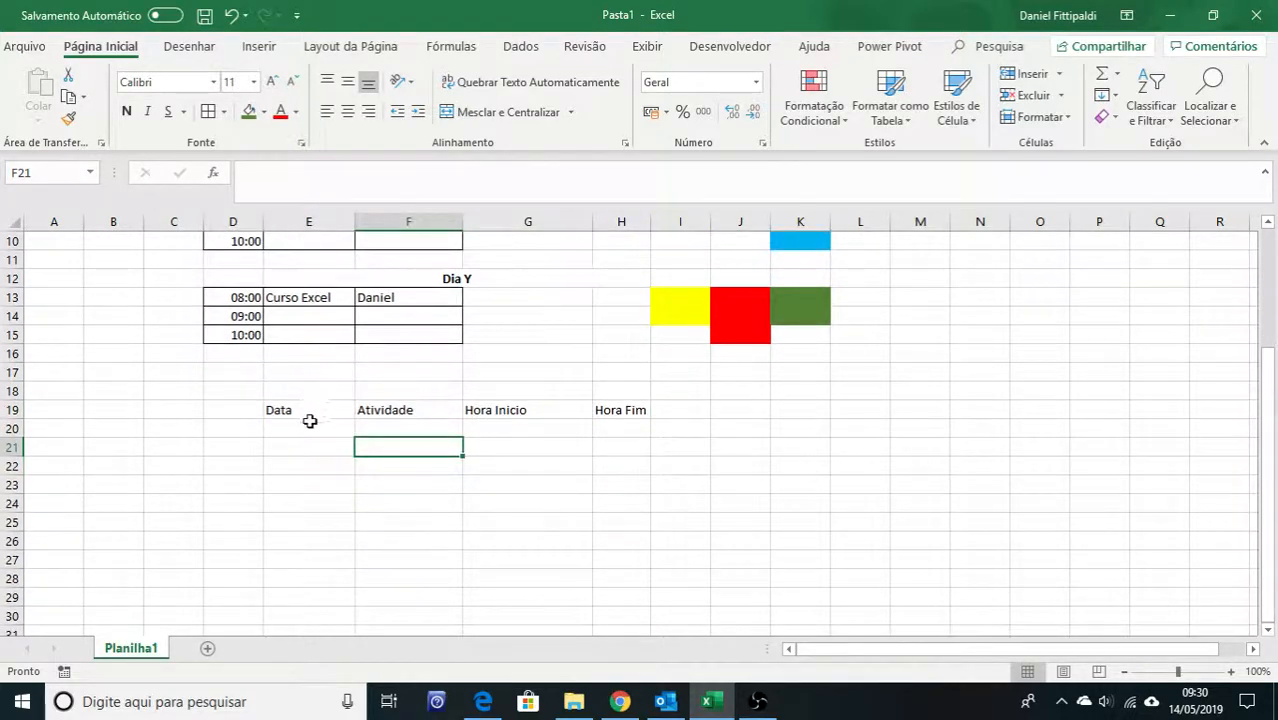
click(314, 426)
text(0)
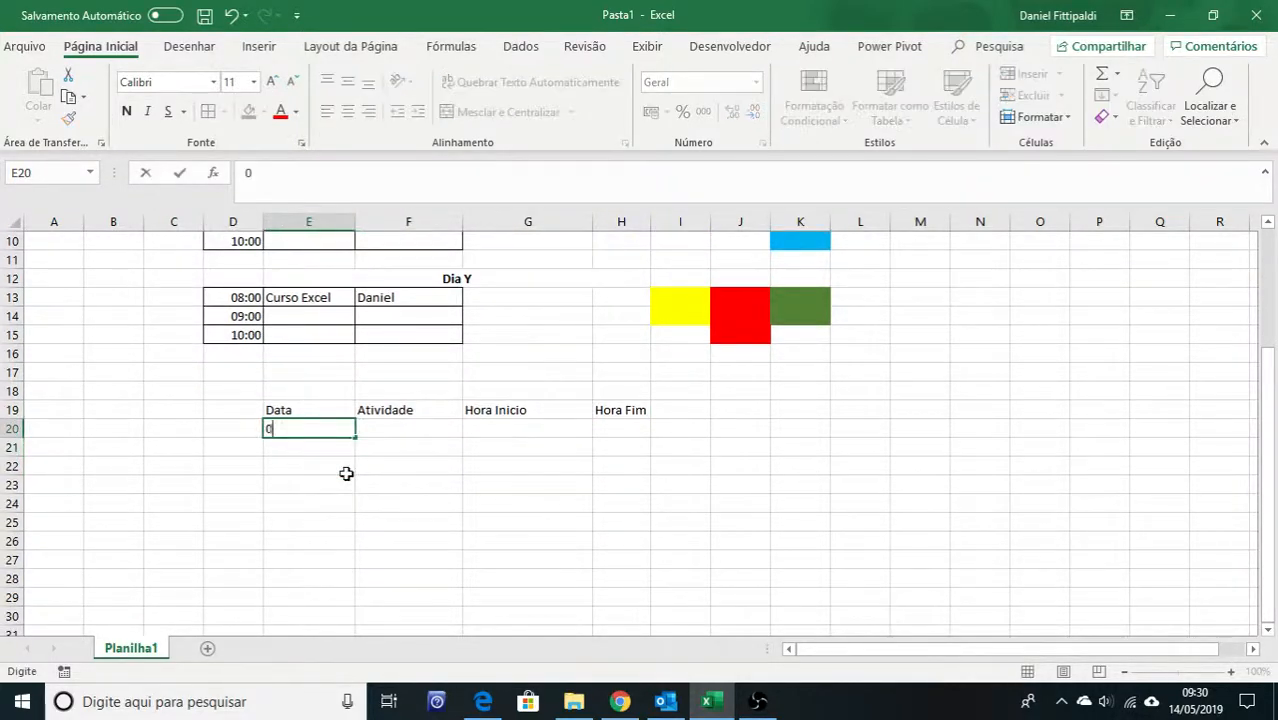
text(1/01/)
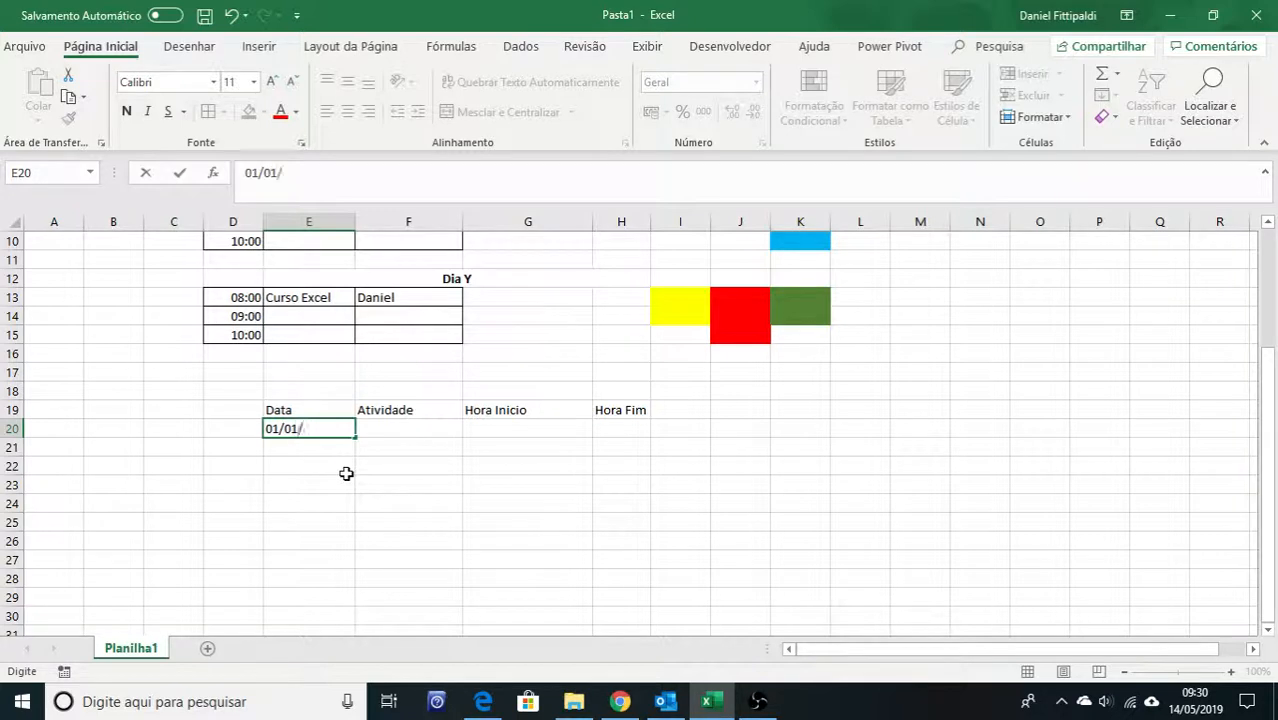
text(2019)
key(ctrl+Return)
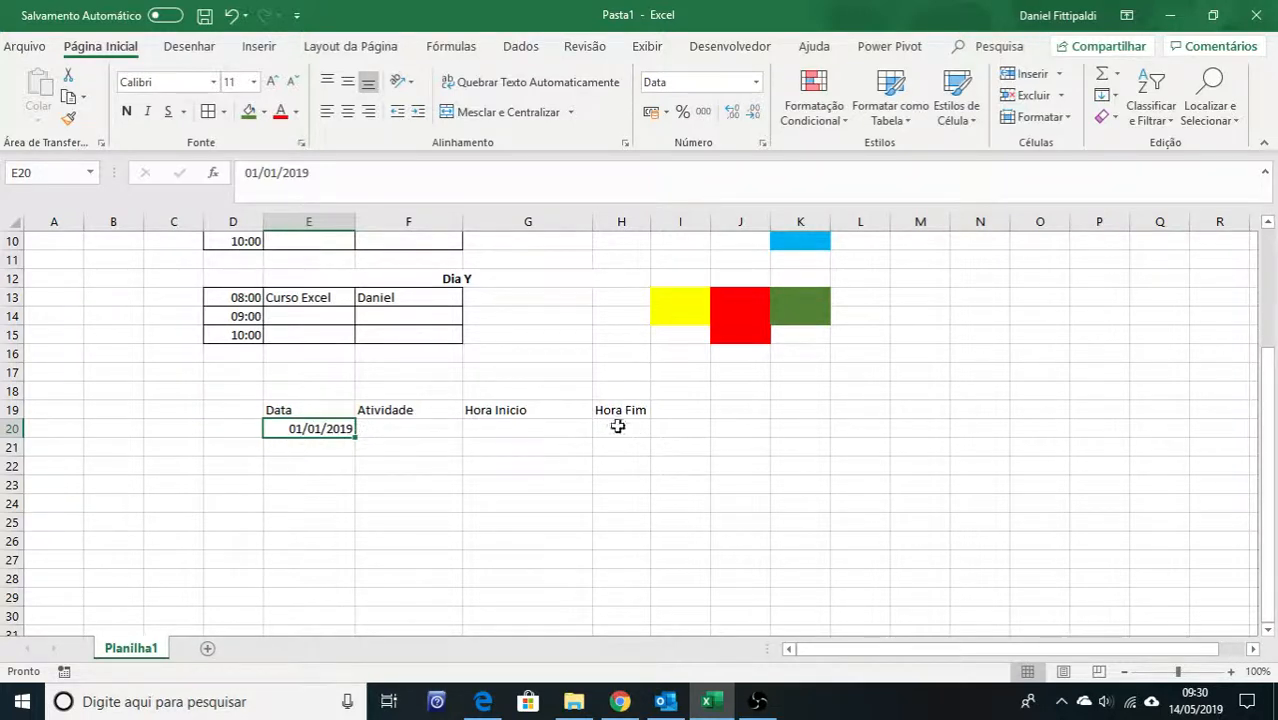
Add the heading "Duração" in I19, beside Hora Fim
click(581, 427)
drag(581, 427, 665, 422)
click(684, 428)
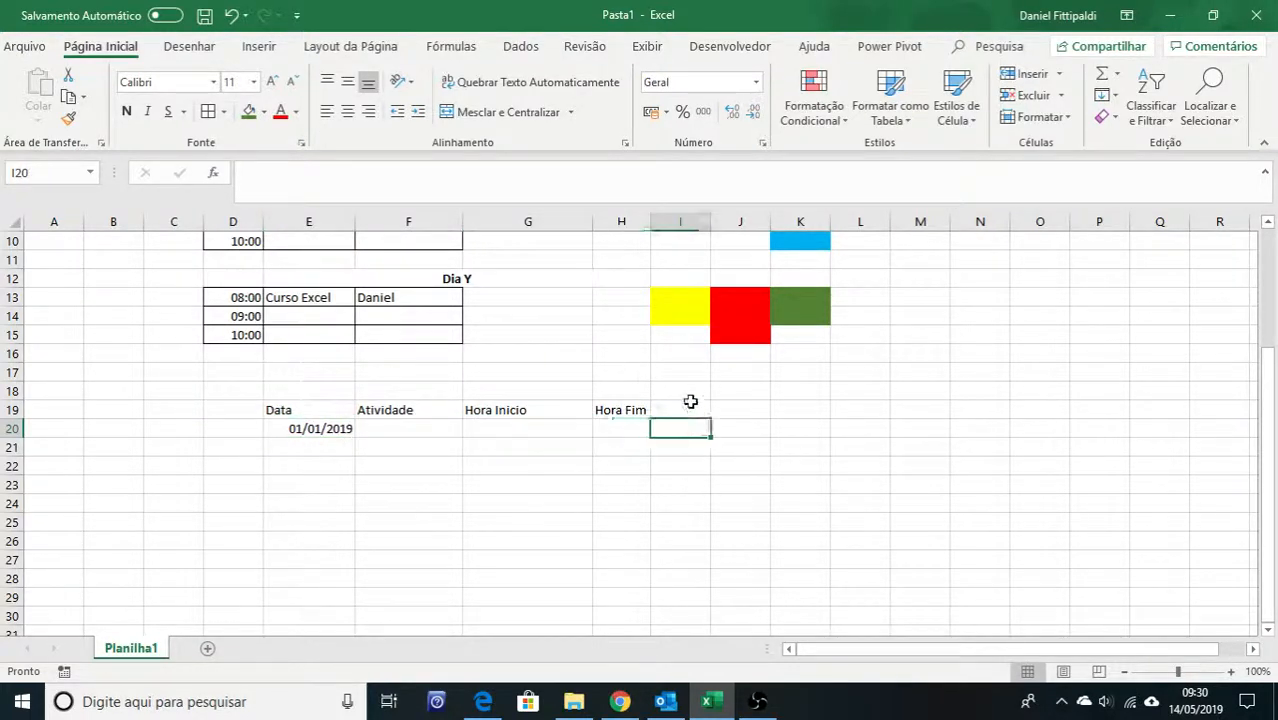
click(690, 408)
text(Duração)
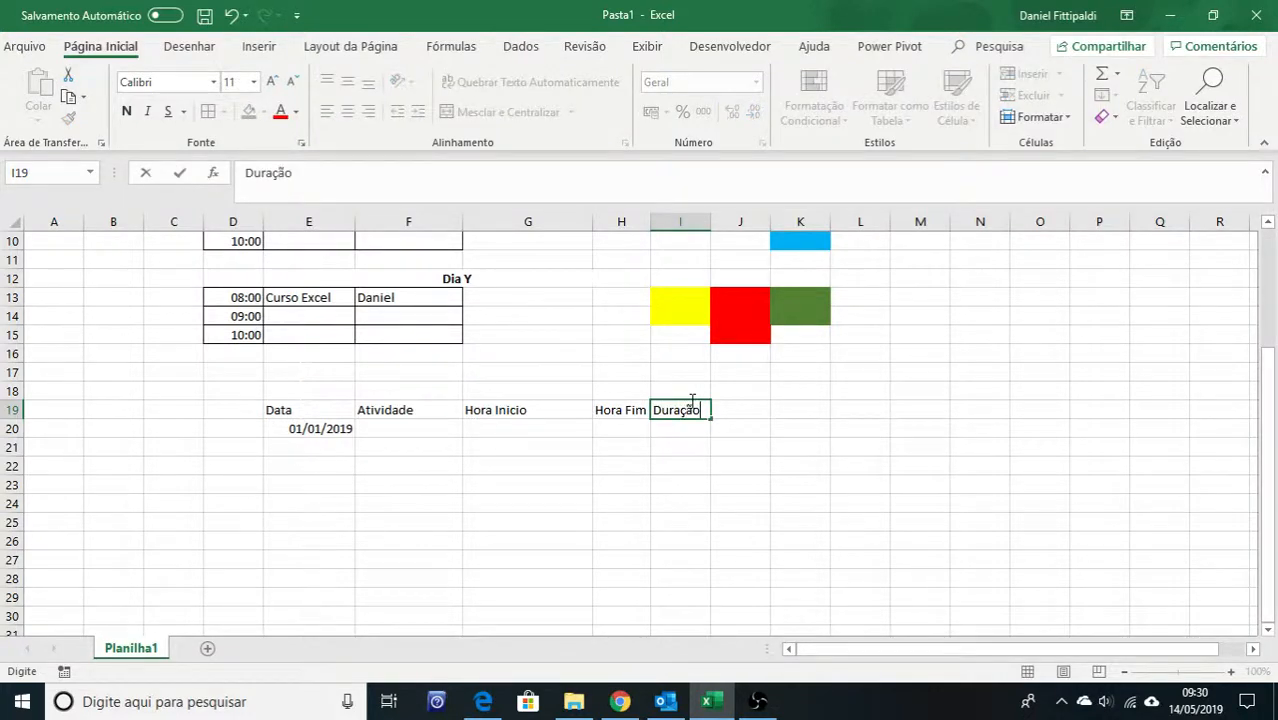
key(Return)
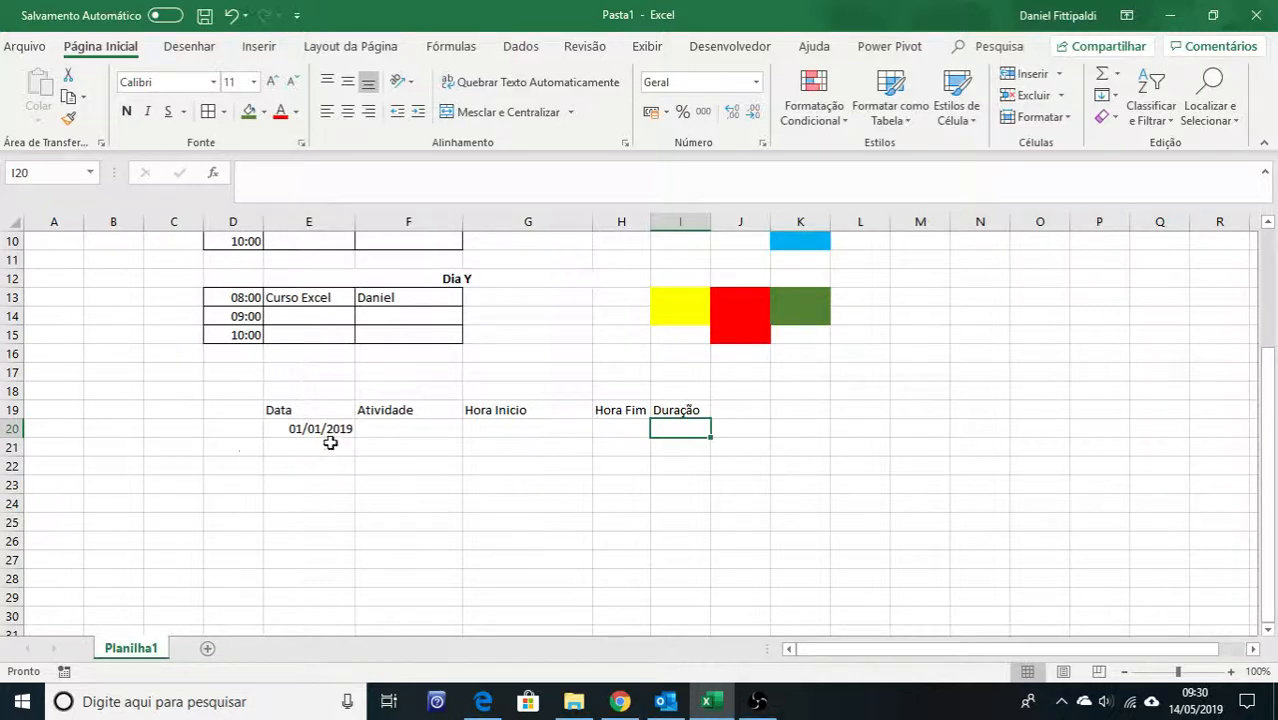
Enter the date 05/01/2019 in cell E25 of the Data column
drag(331, 434, 318, 514)
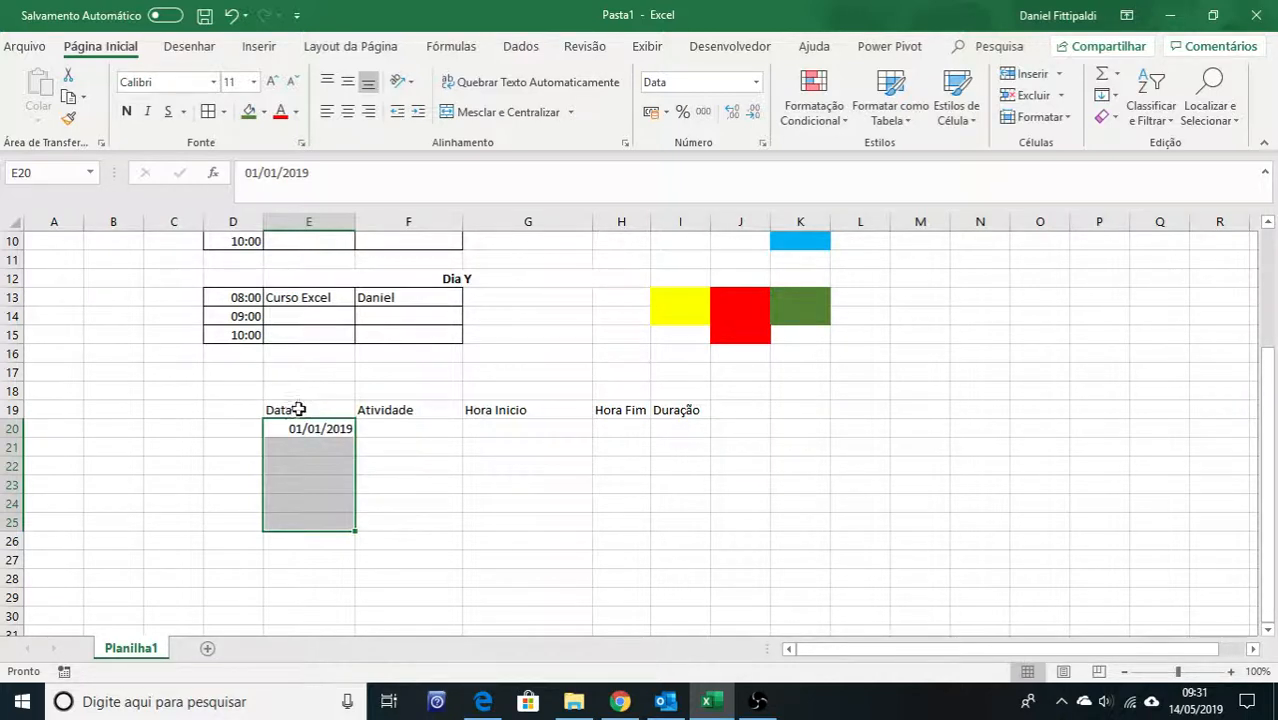
drag(298, 410, 686, 518)
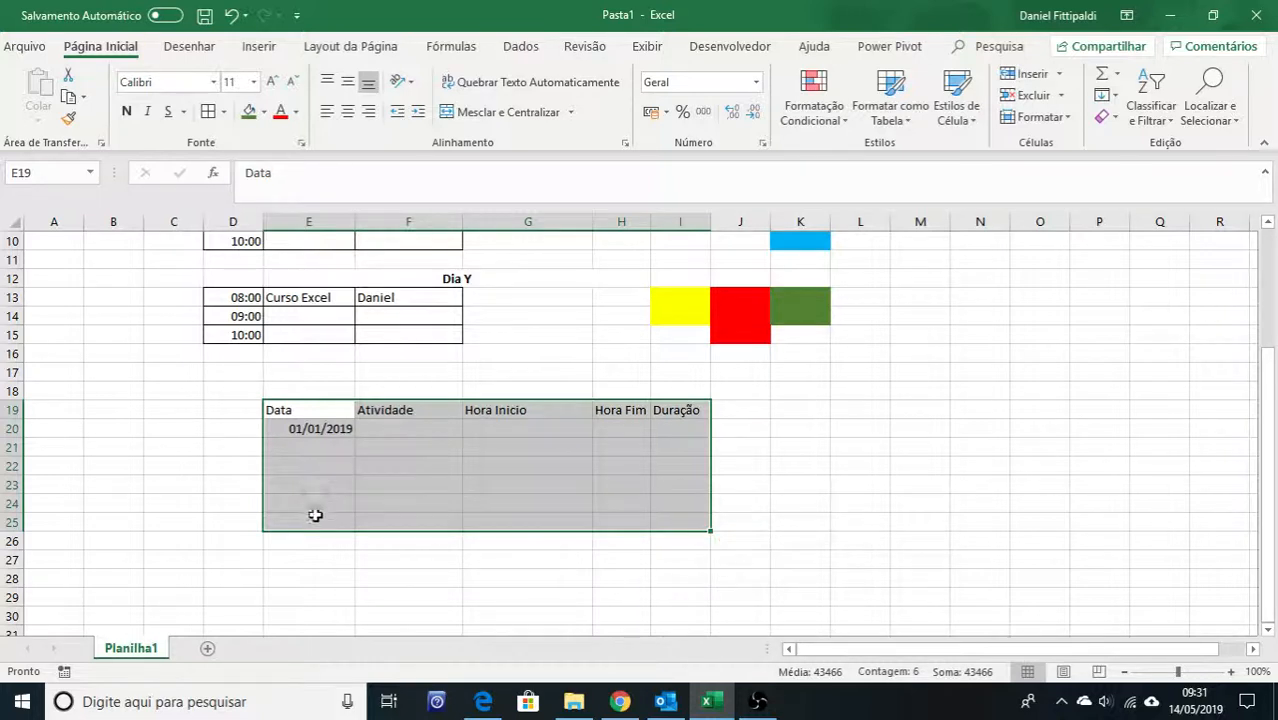
click(317, 521)
text(05/)
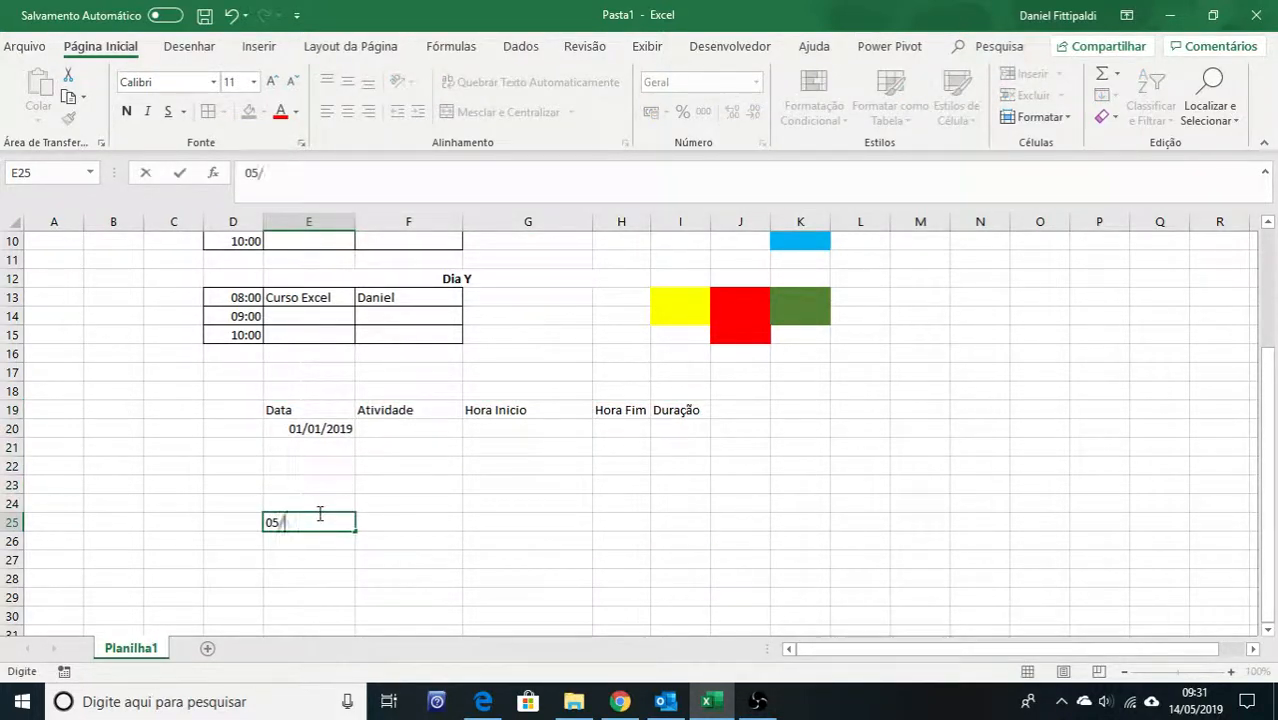
text(01/2019)
key(Return)
click(317, 516)
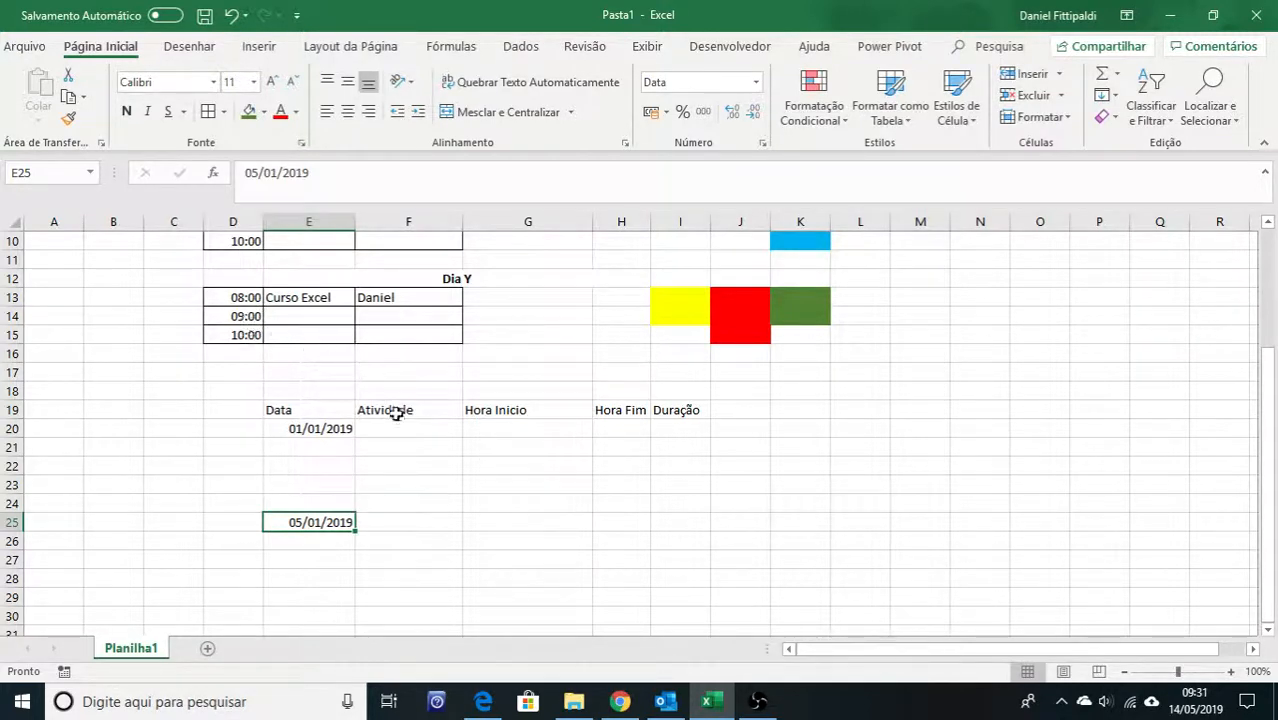
Examine the empty Duração column and compare the flat table in E19:I25 with the room schedule in D5:L16
click(682, 428)
drag(682, 428, 680, 535)
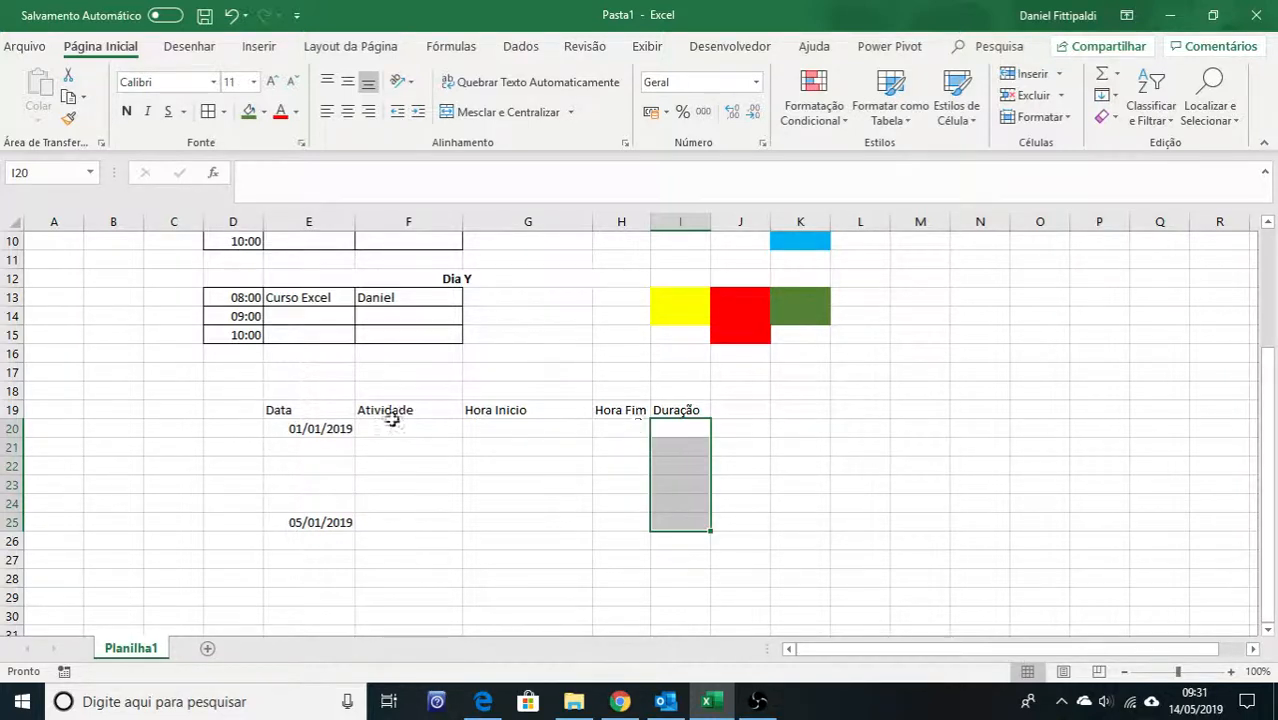
drag(327, 417, 680, 530)
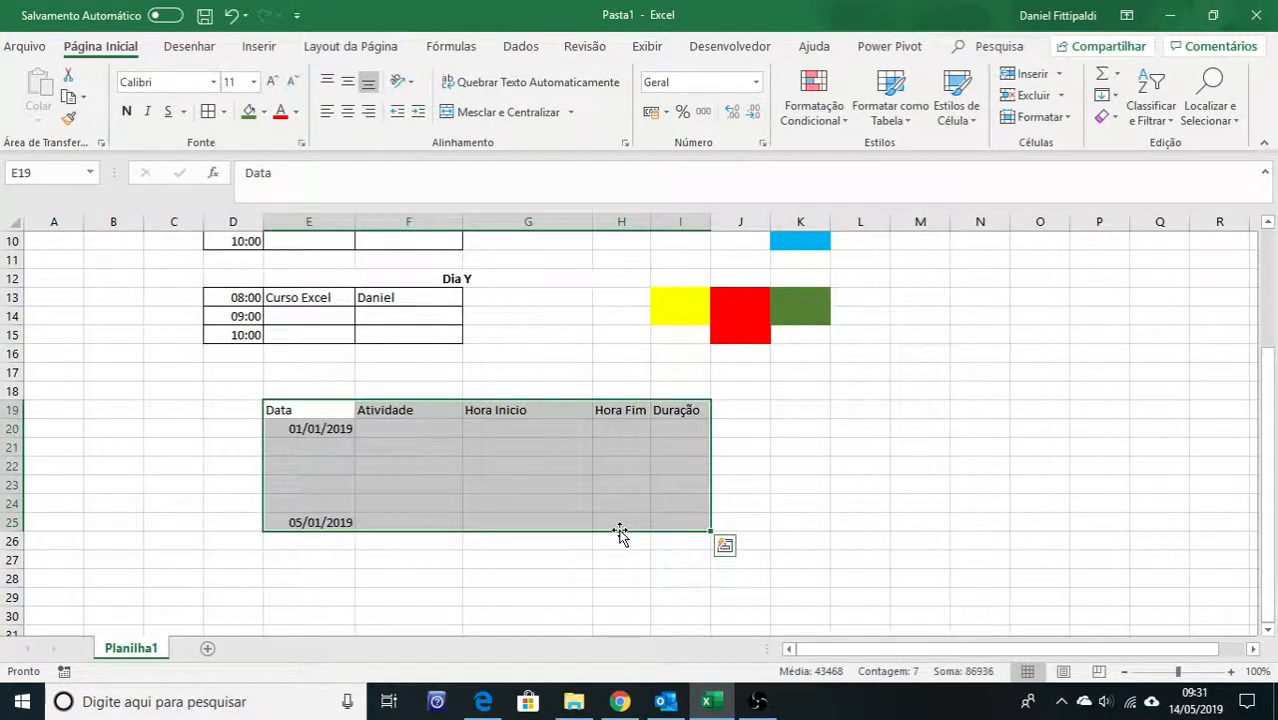
scroll(620, 535, up, 3)
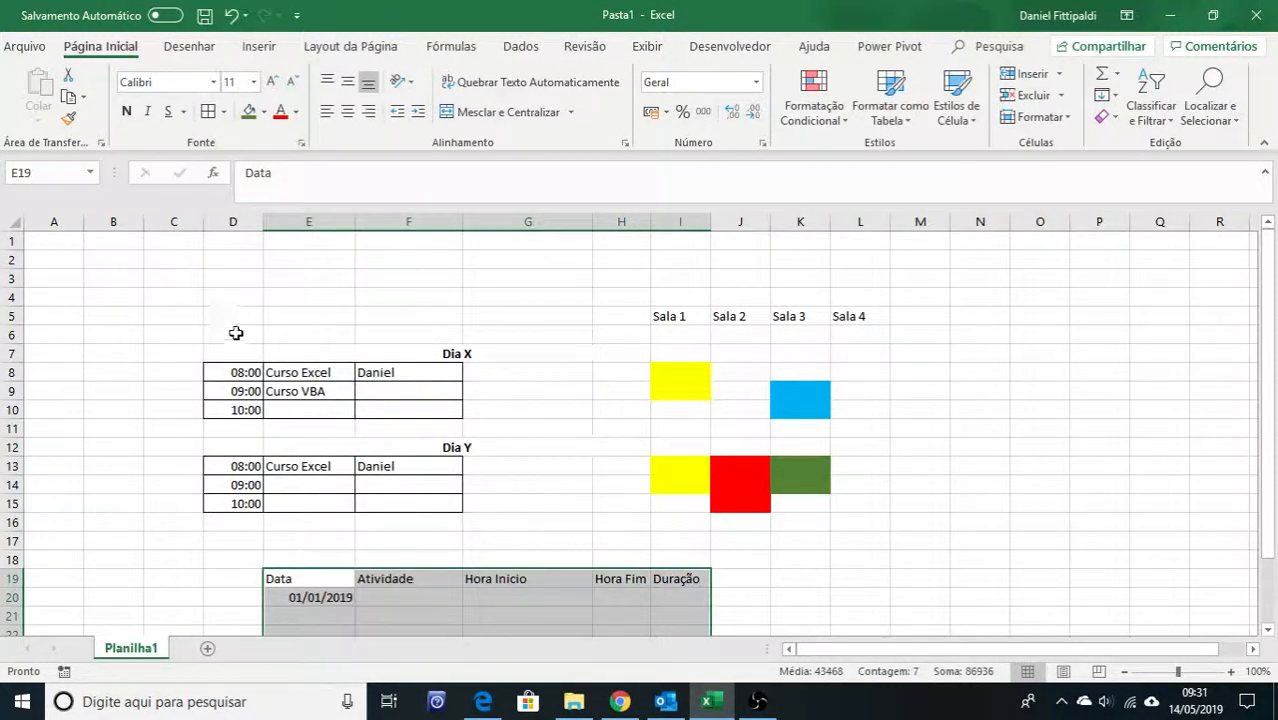
drag(234, 319, 846, 521)
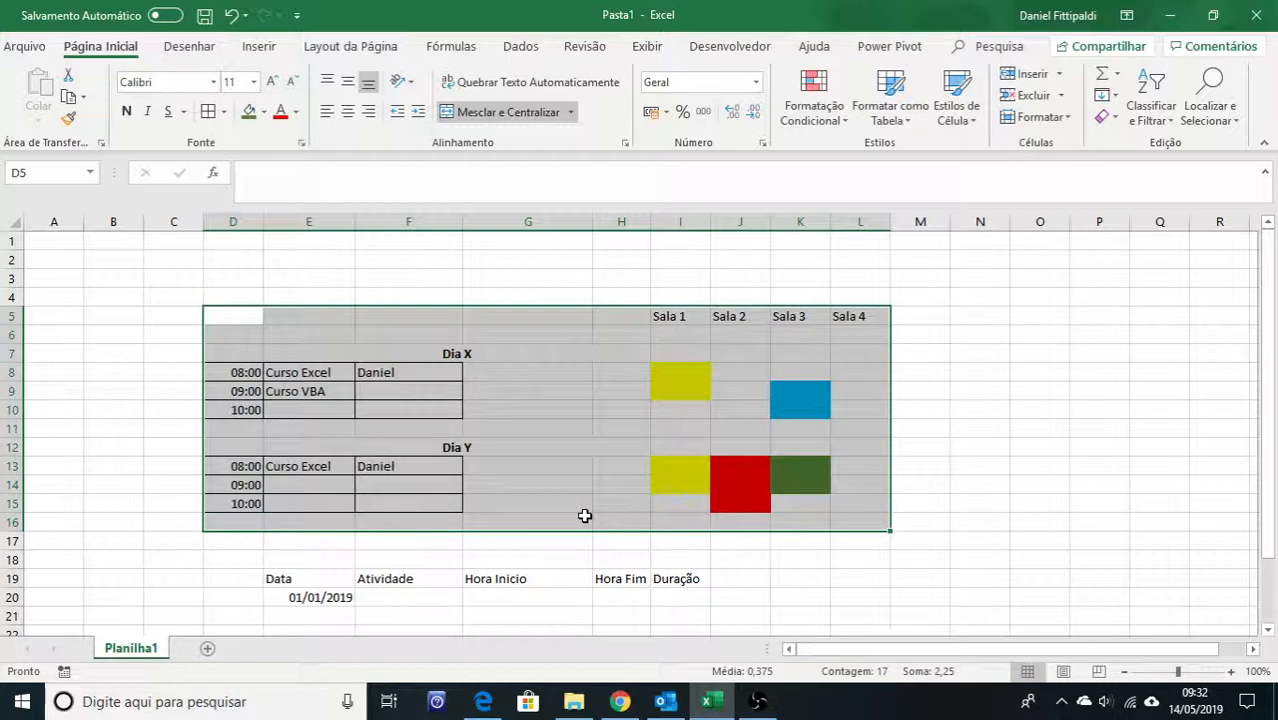
scroll(585, 517, down, 2)
drag(296, 468, 668, 574)
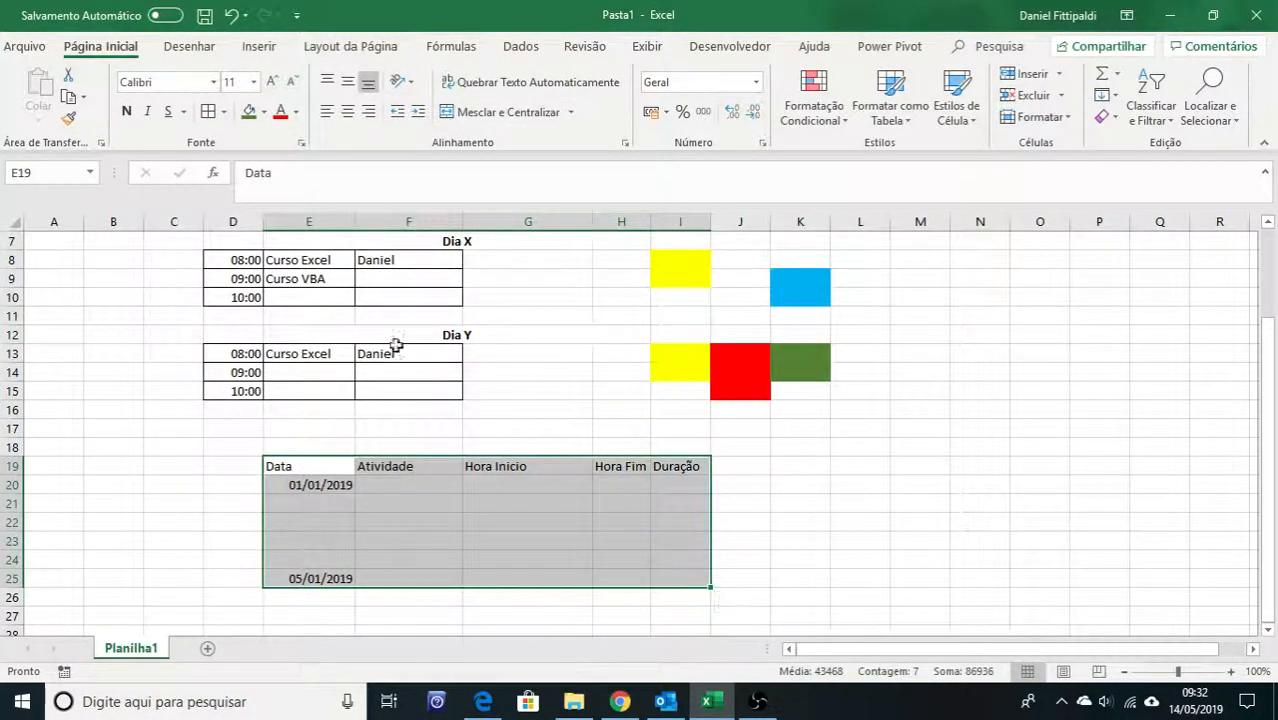
scroll(354, 391, up, 1)
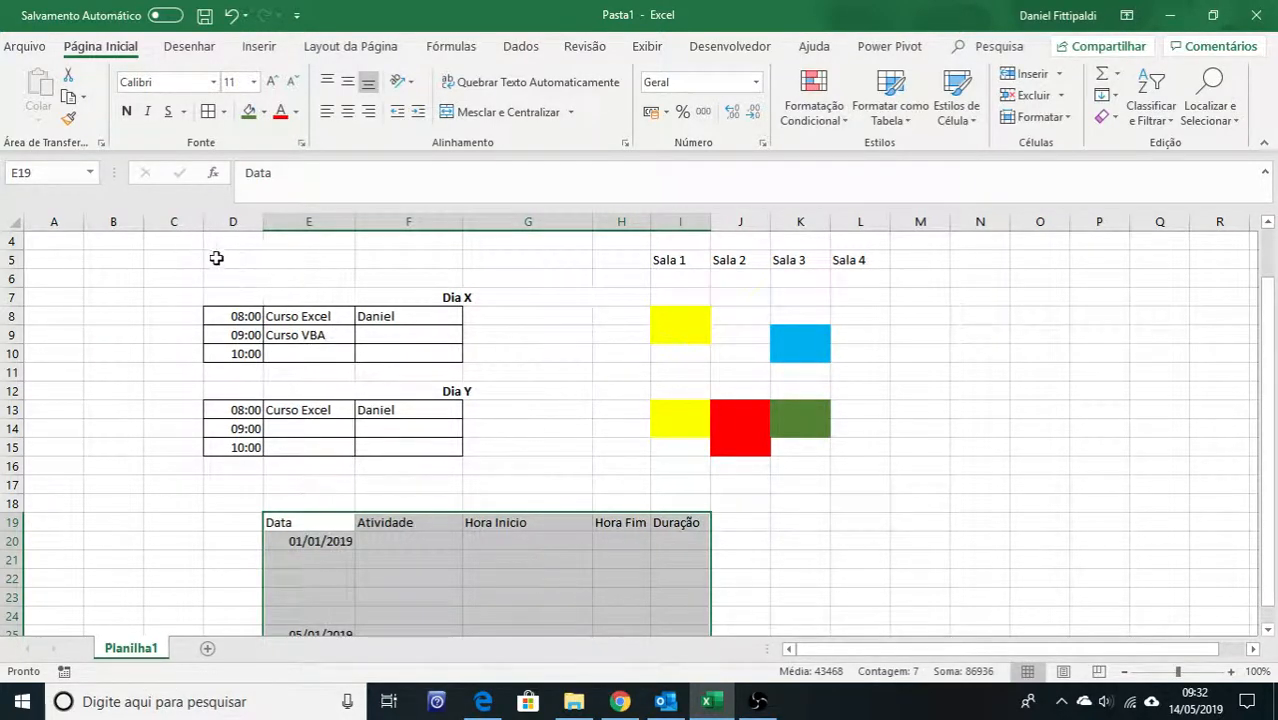
mouse_move(216, 258)
mouse_down()
mouse_move(725, 377)
mouse_move(888, 470)
mouse_move(853, 452)
mouse_up()
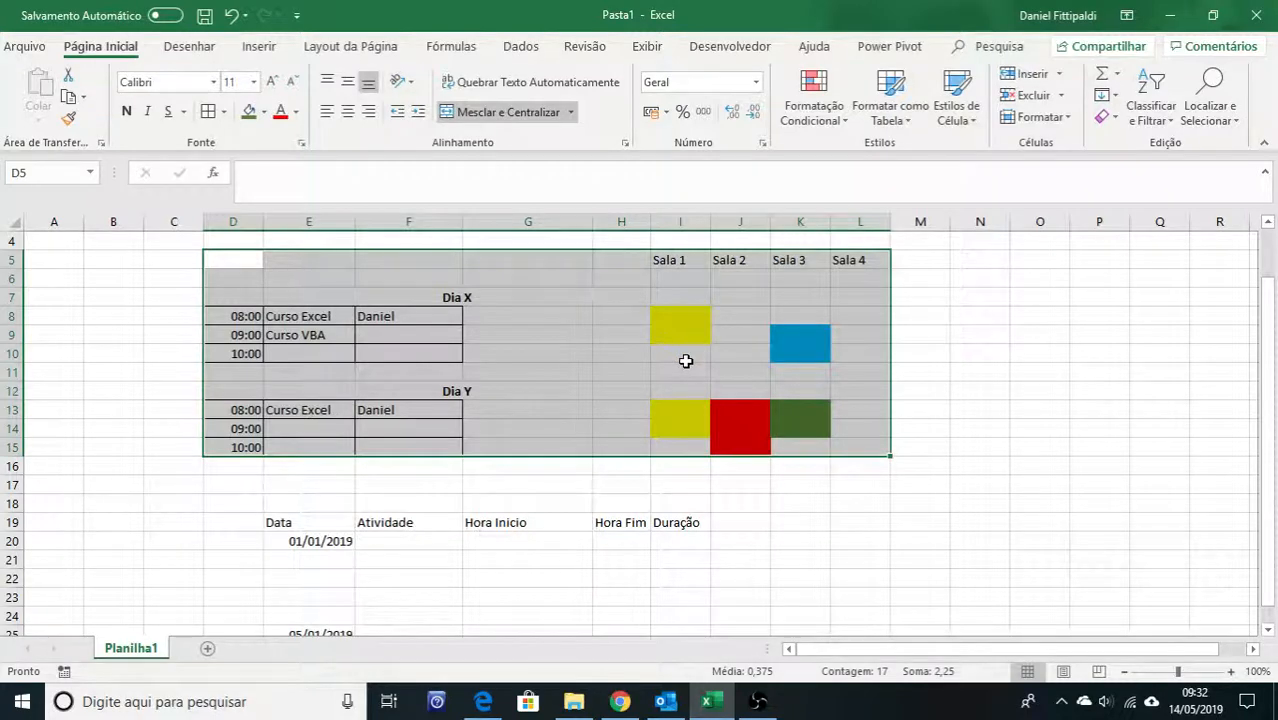
scroll(319, 475, down, 1)
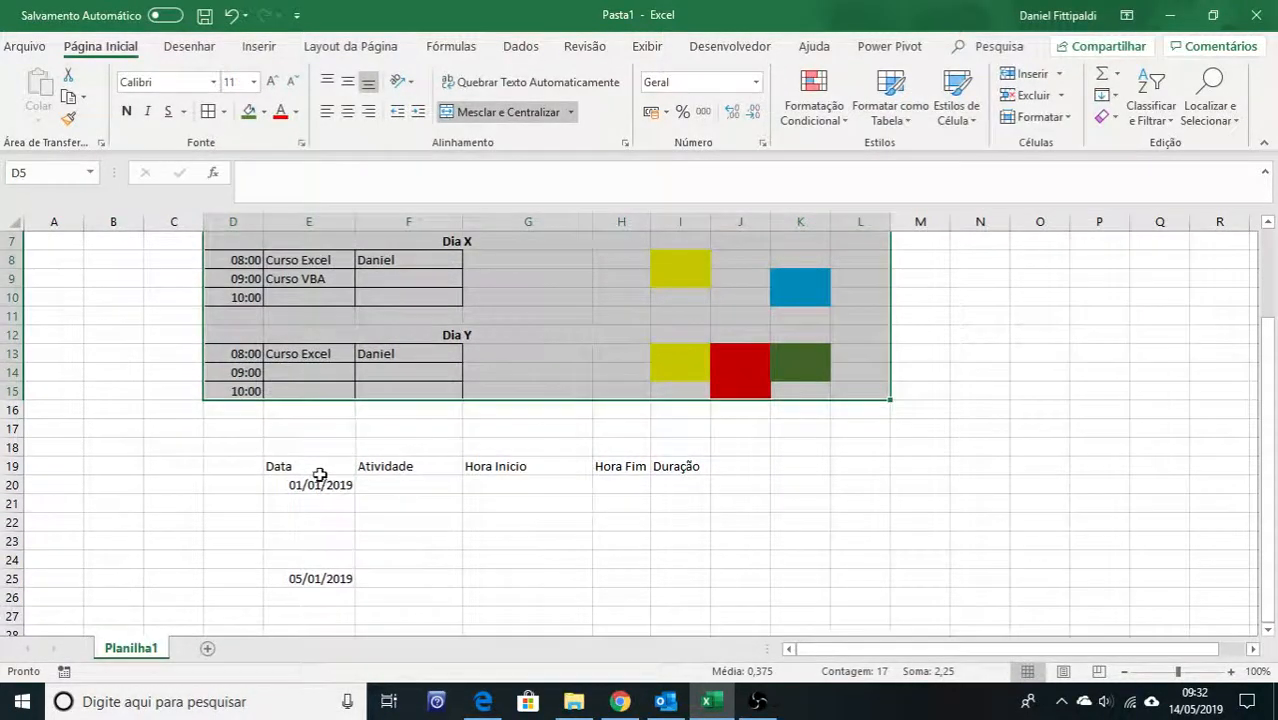
drag(345, 466, 679, 573)
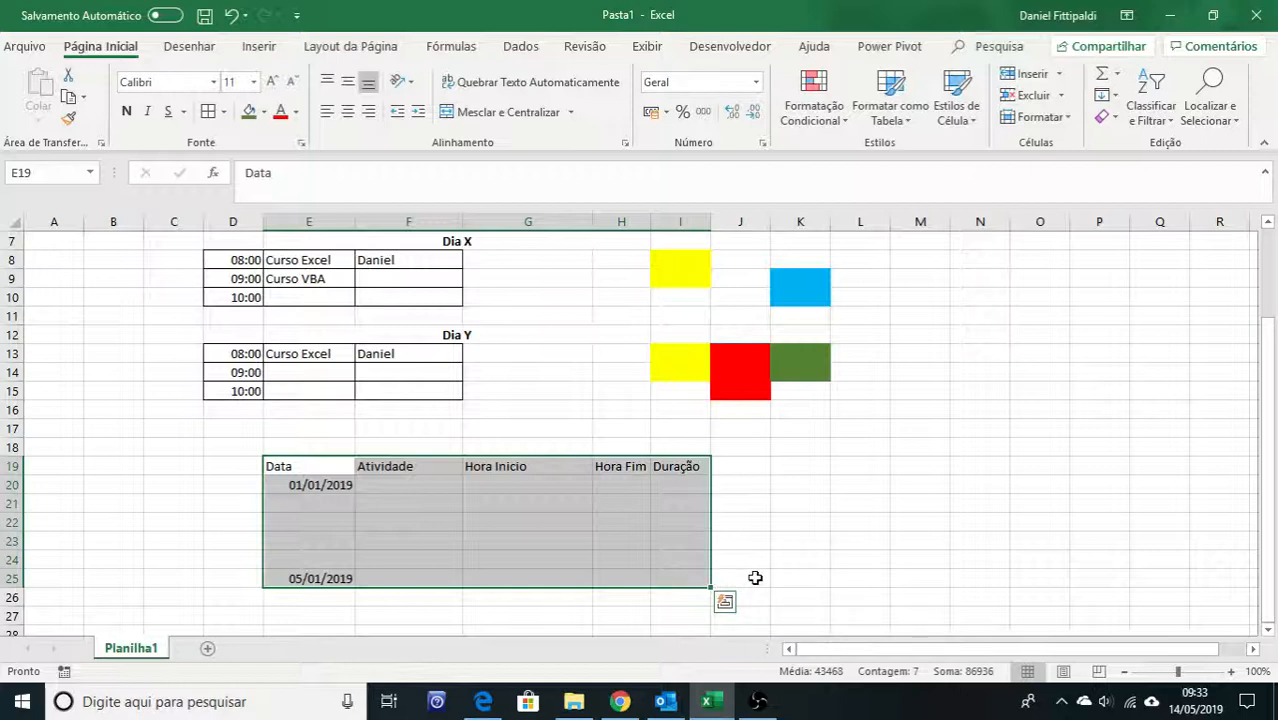
click(760, 703)
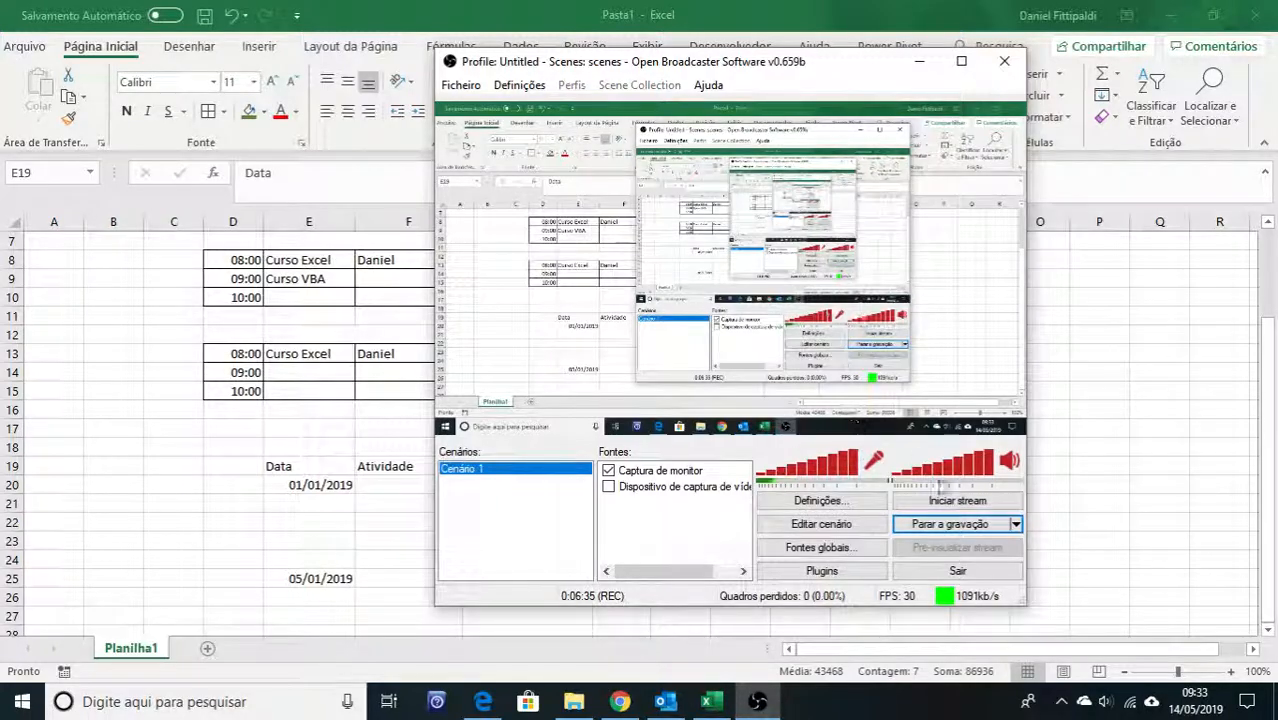